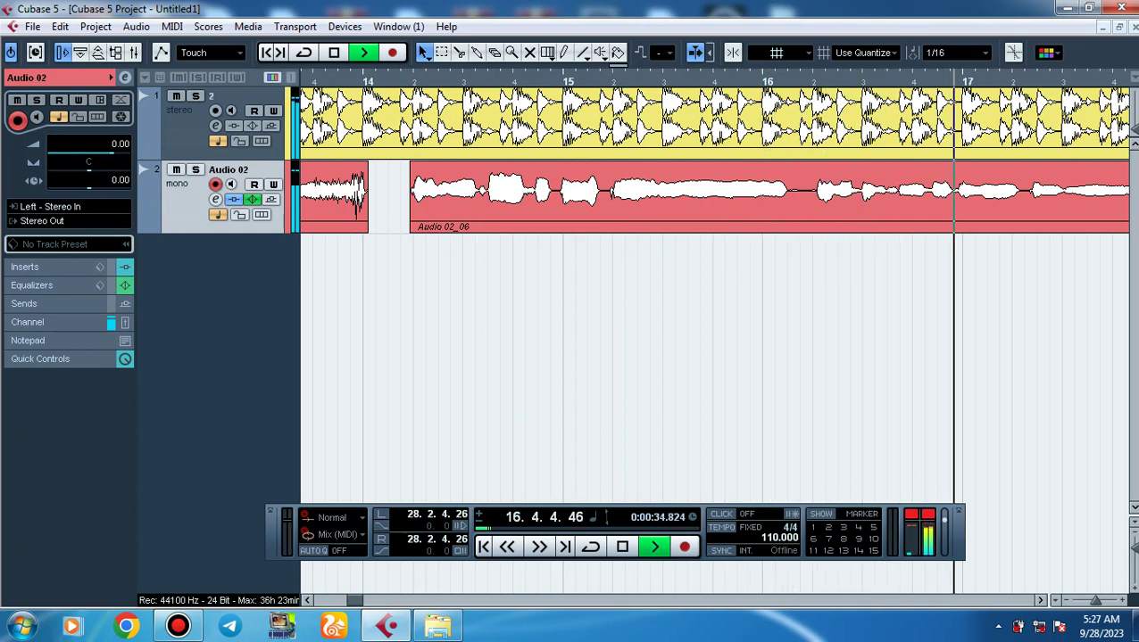
Stop playback, solo the stereo backing track named 2, and audition it from just before bar 12.
key("space")
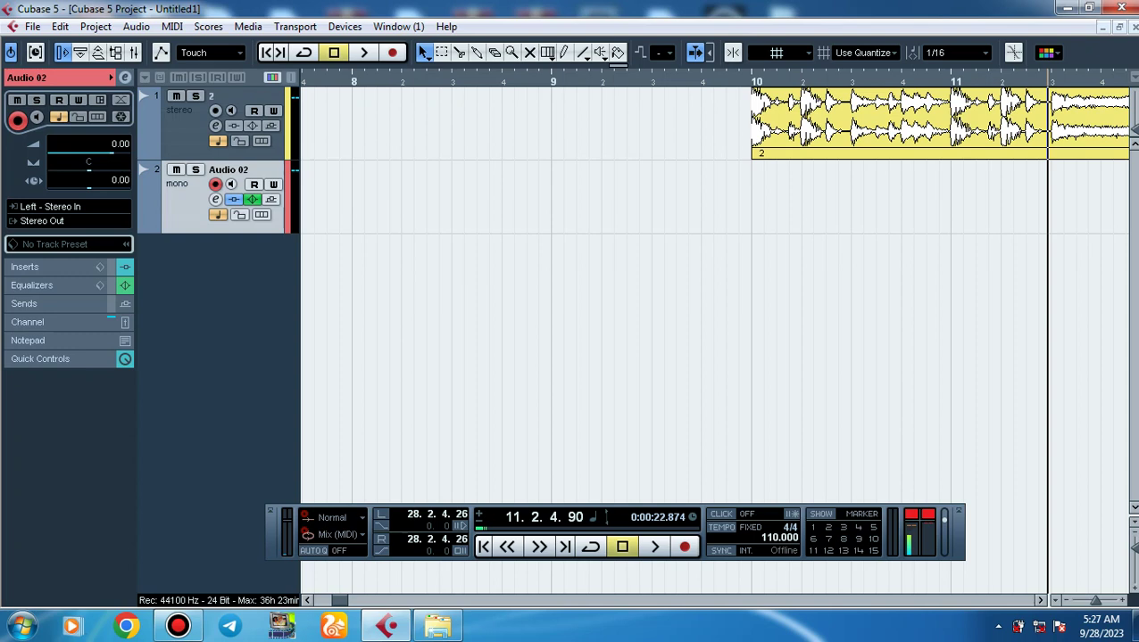
left_click_drag(340, 601, 343, 600)
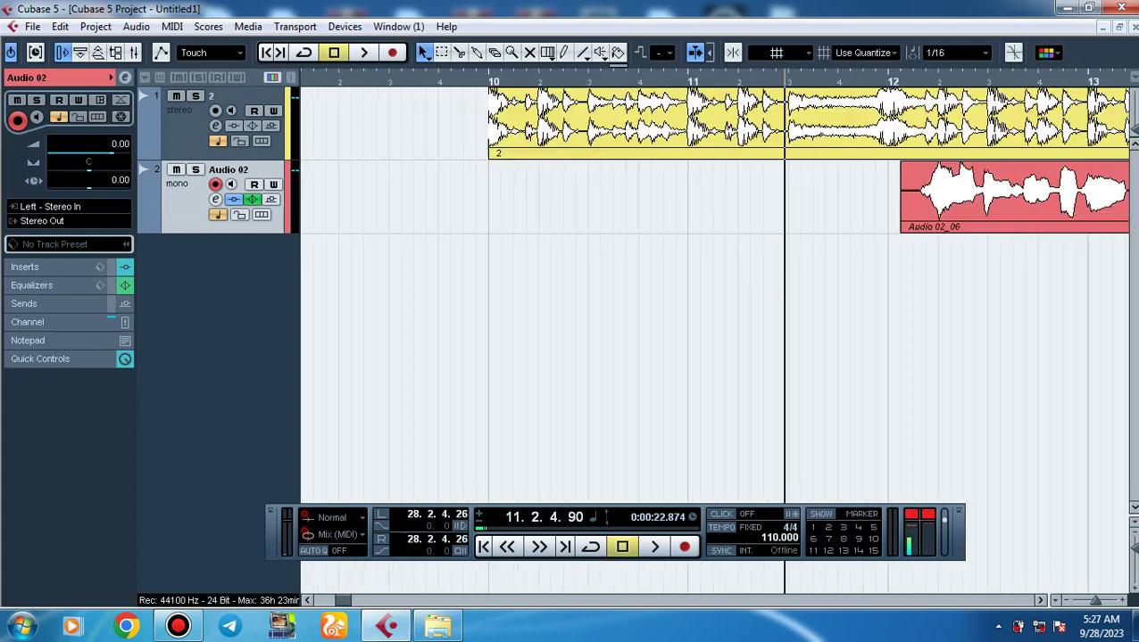
scroll(714, 268, "right", 8)
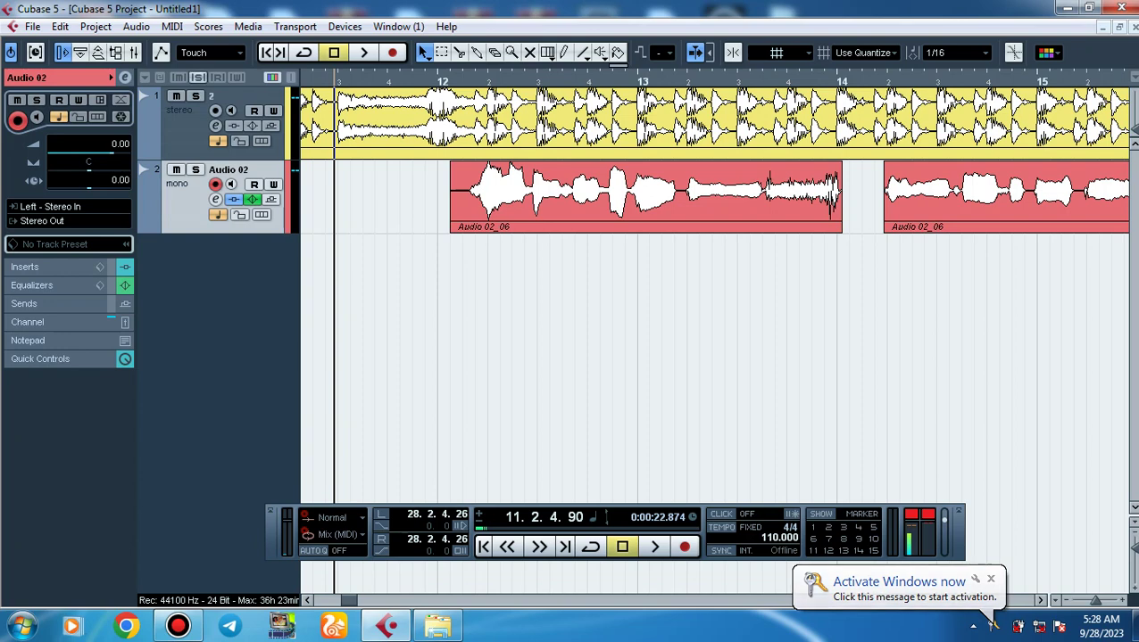
key("Up")
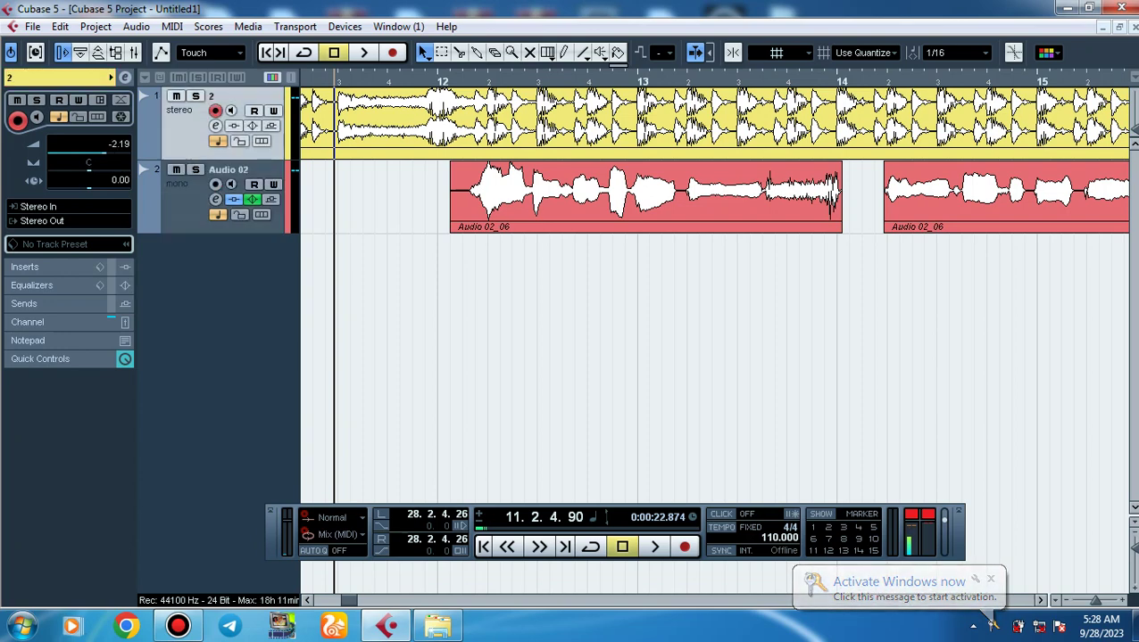
key("s")
key("space")
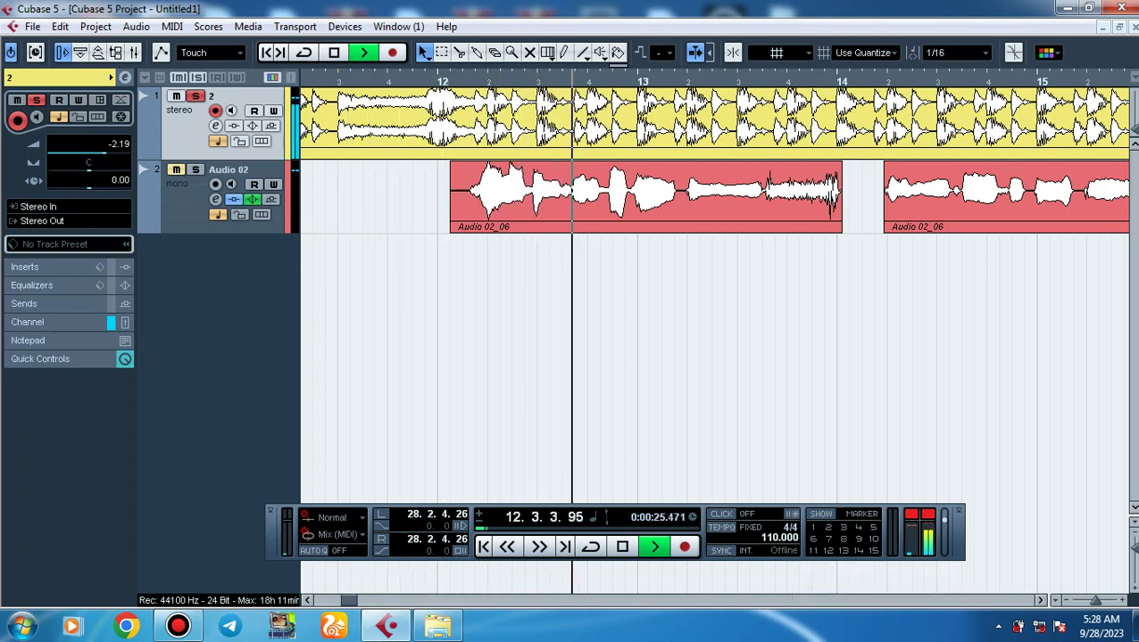
key("space")
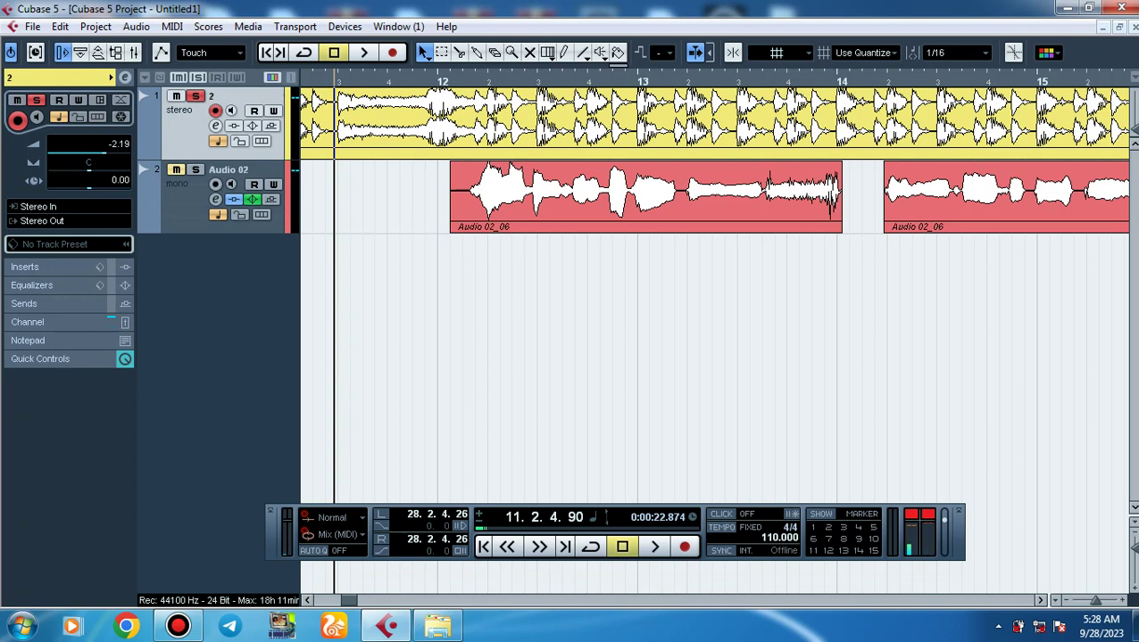
Solo the Audio 02 vocal track alone, audition its first clip, and clear the solo.
key("s")
key("s")
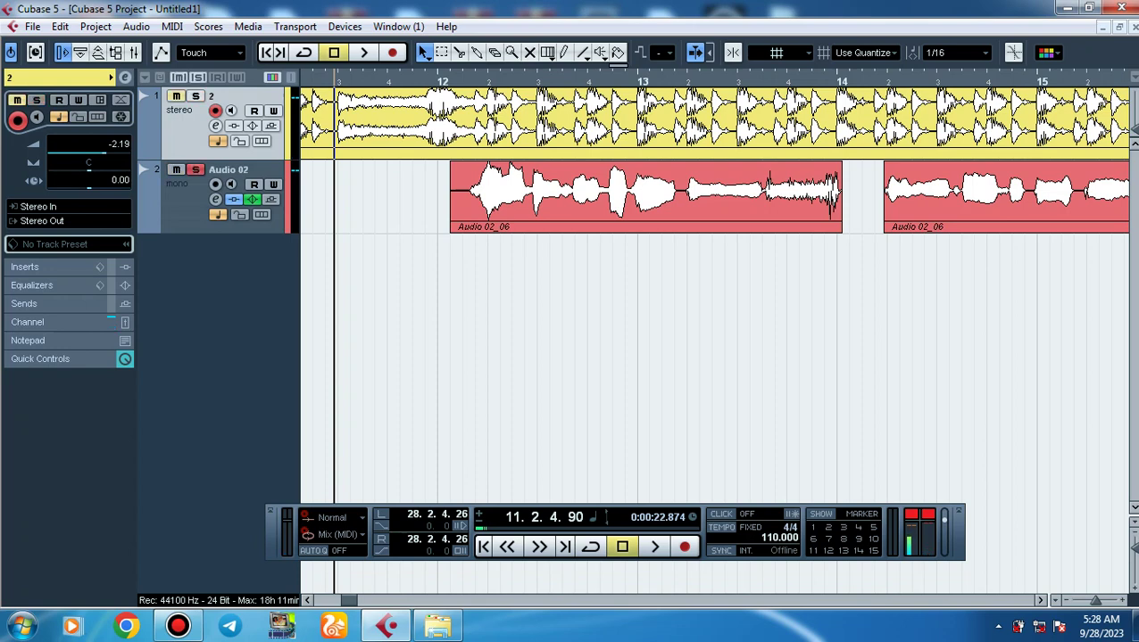
key("space")
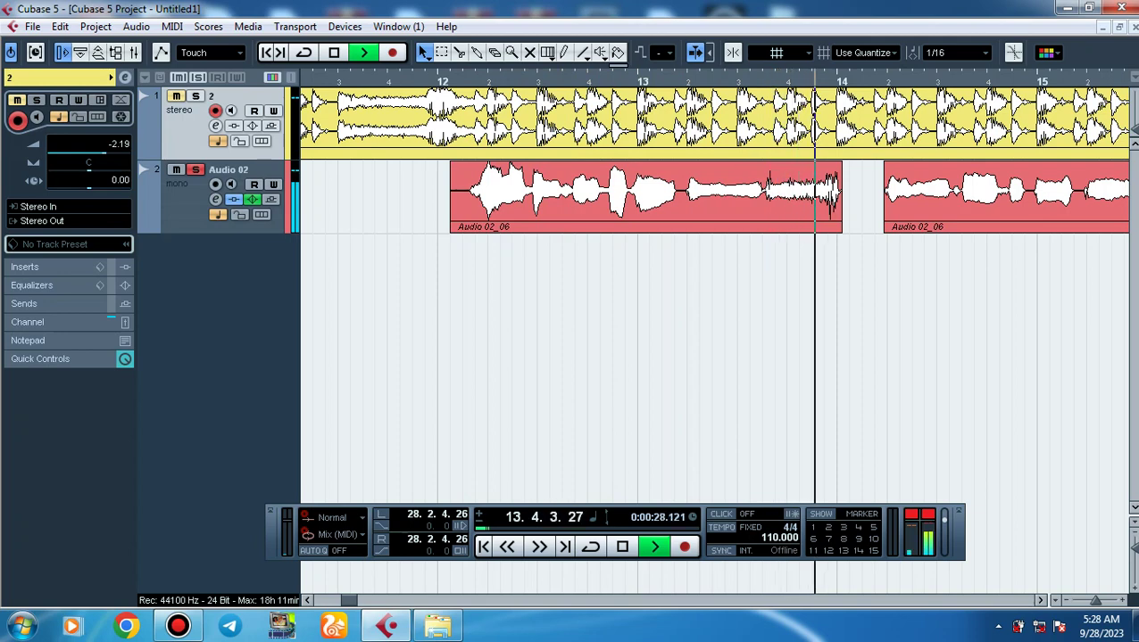
key("s")
key("space")
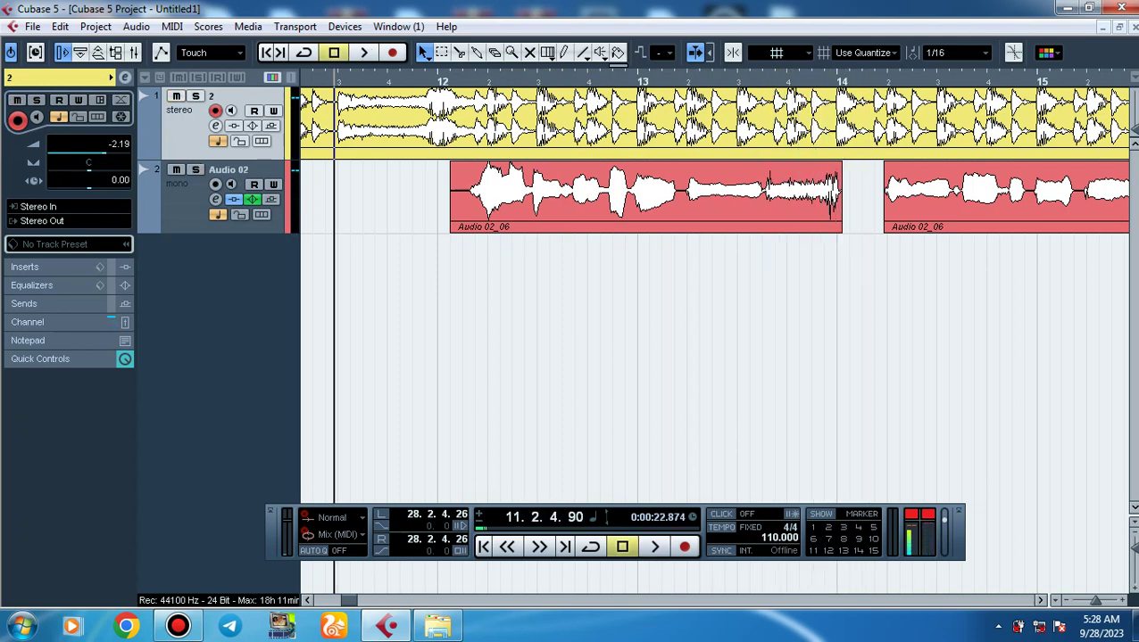
Add one instrument track using Transfuser below Audio 02 and open its instrument window.
left_click(189, 202)
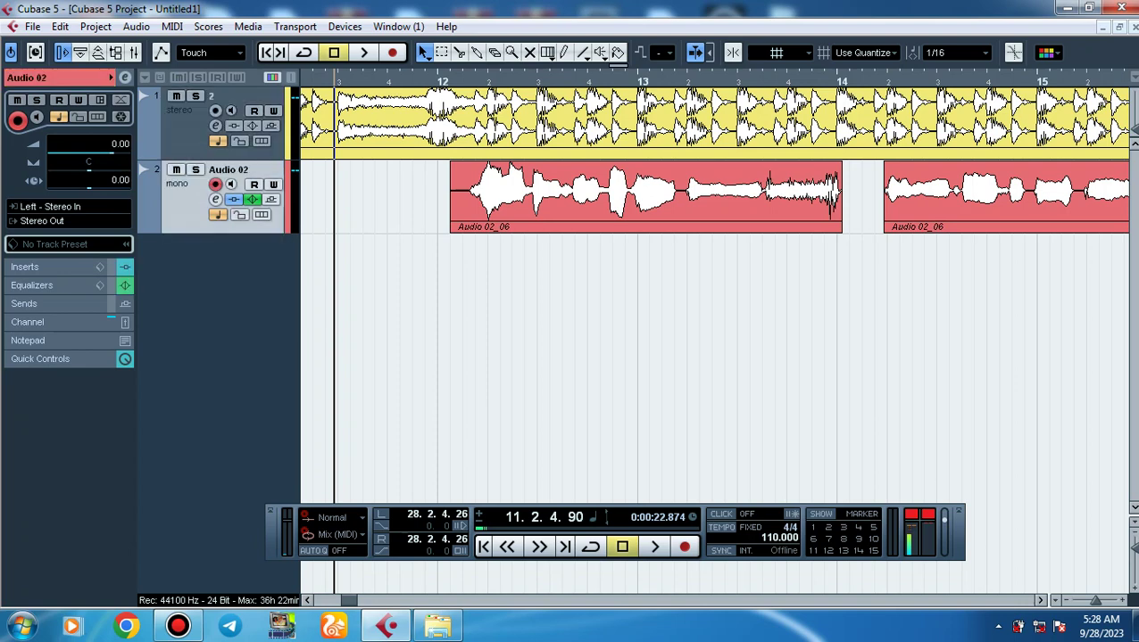
right_click(192, 253)
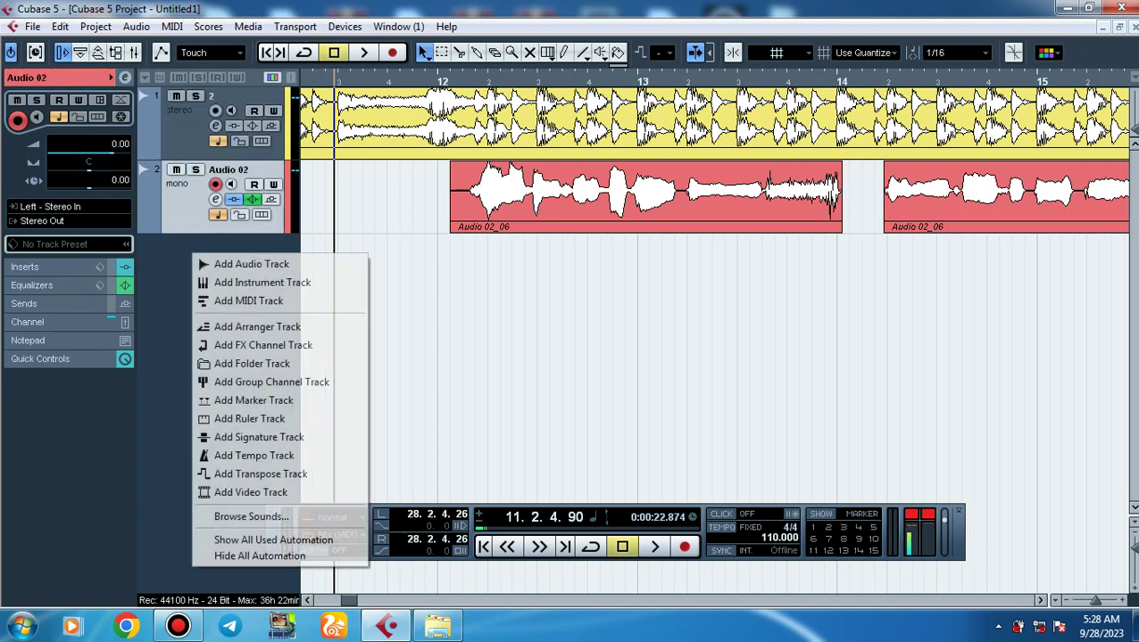
left_click(250, 282)
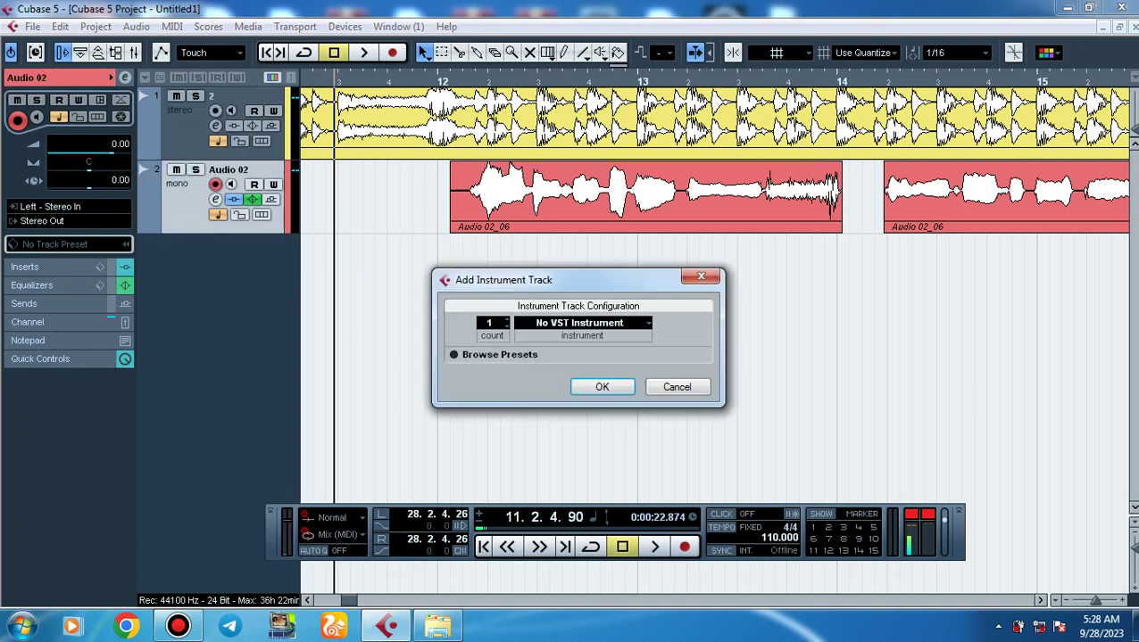
left_click(579, 322)
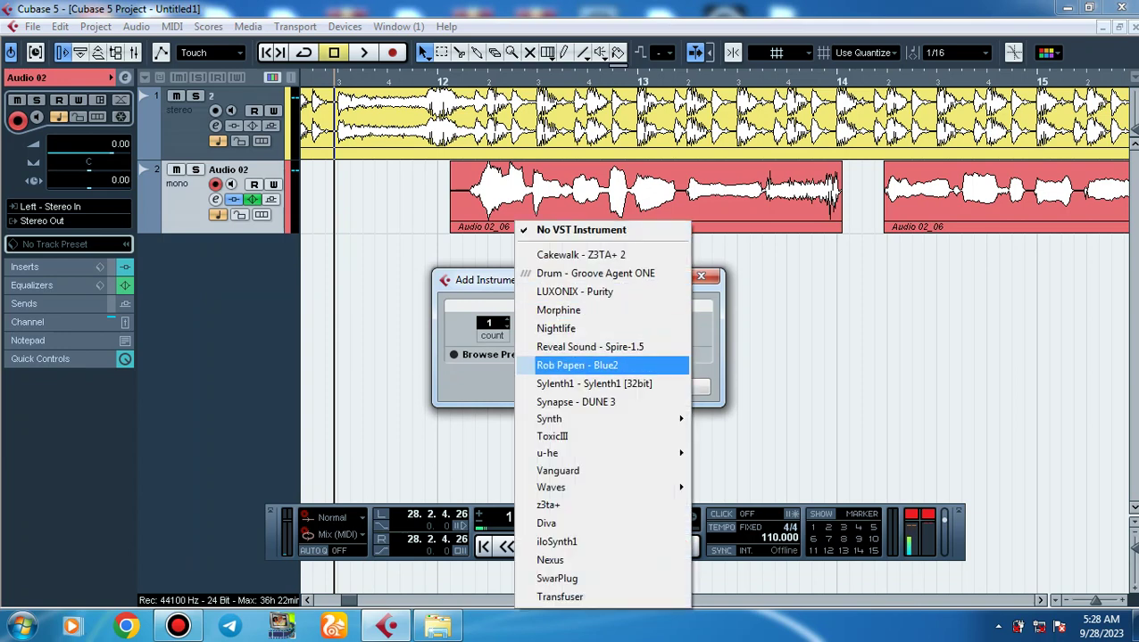
left_click(560, 597)
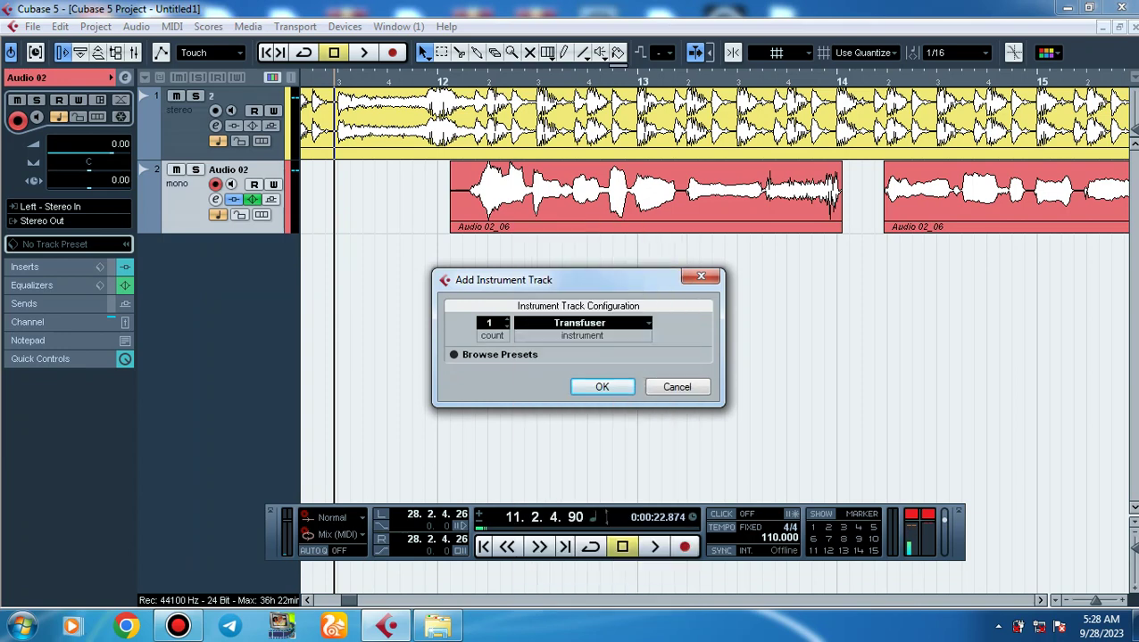
left_click(601, 387)
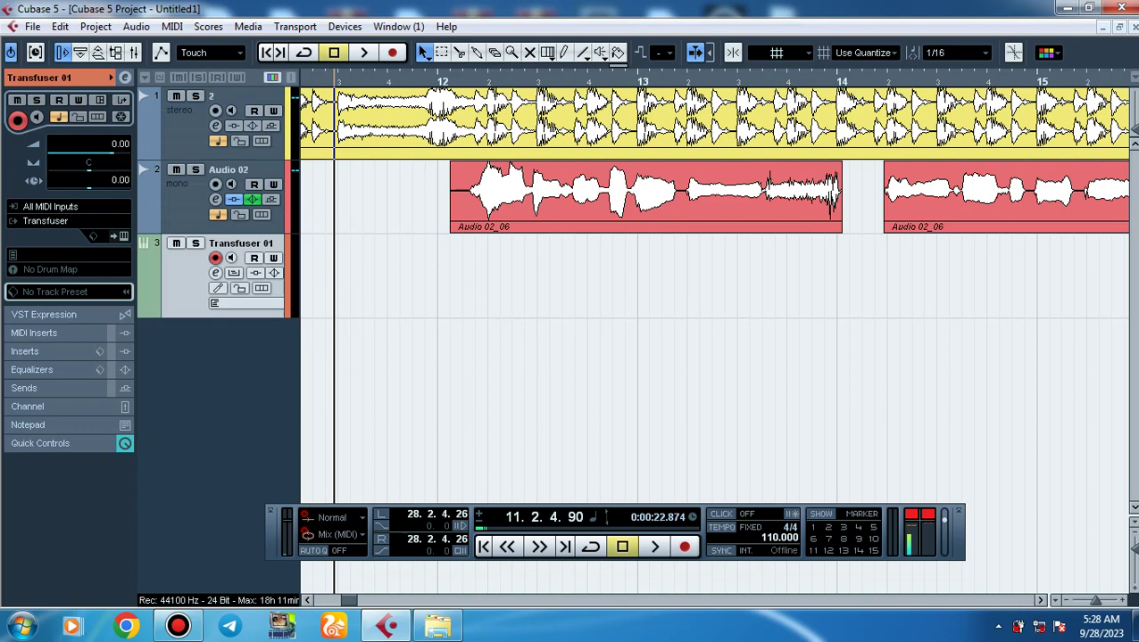
left_click(121, 237)
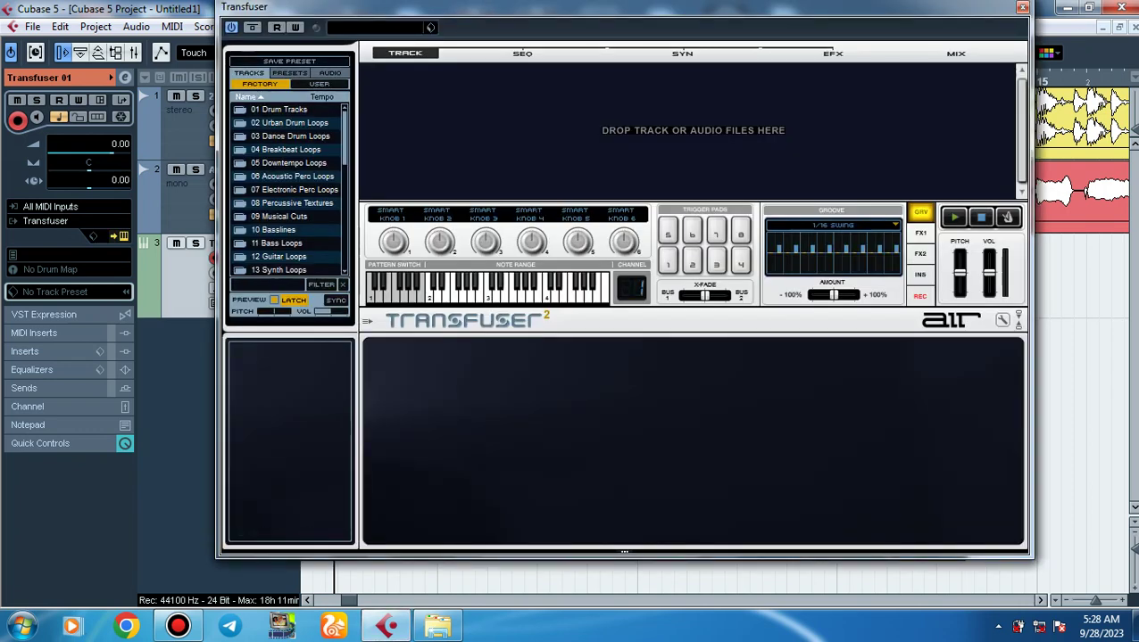
left_click_drag(455, 7, 428, 39)
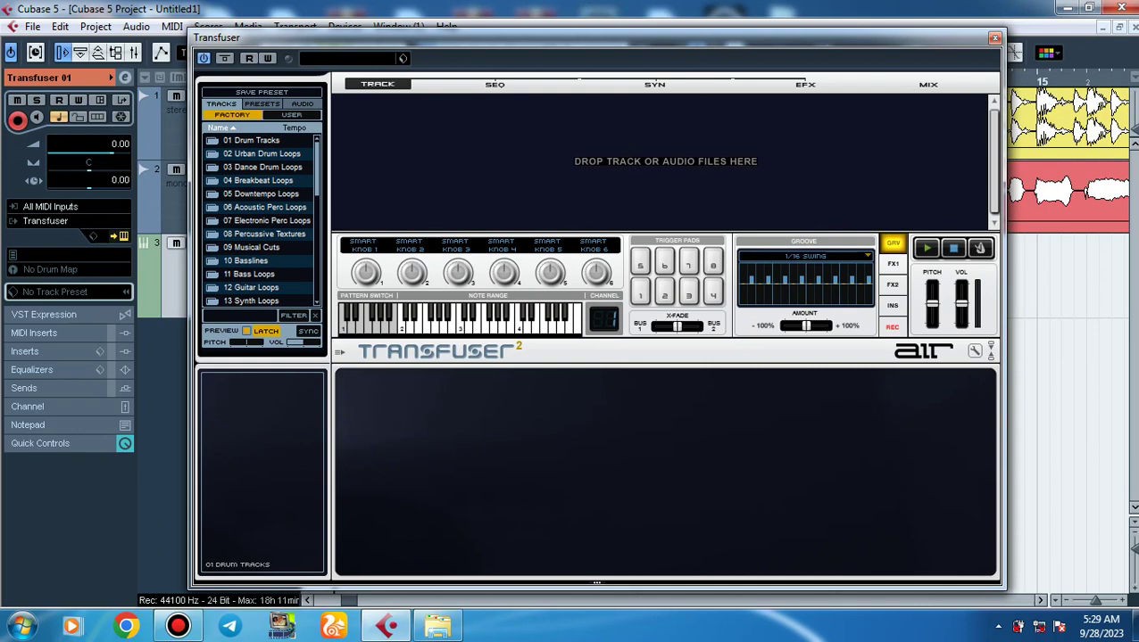
Preview Gtr Clean 01 E BF and Gtr Clean 02 F BF from Guitar Loops V1 in Transfuser's factory 12 Guitar Loops folder.
scroll(259, 221, "down", 3)
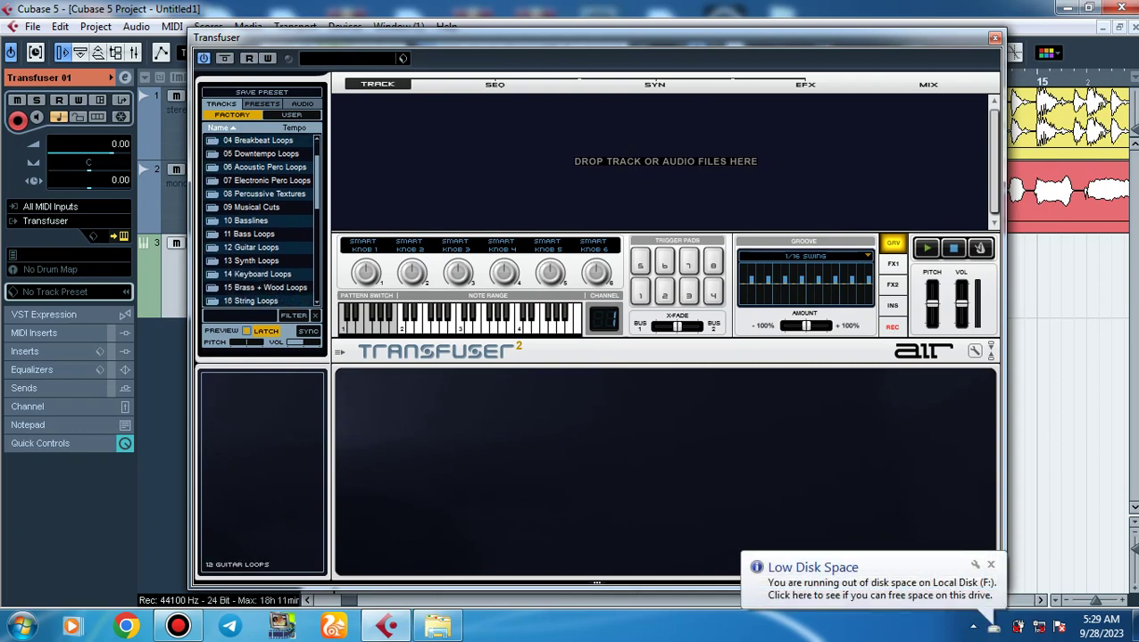
left_click(252, 248)
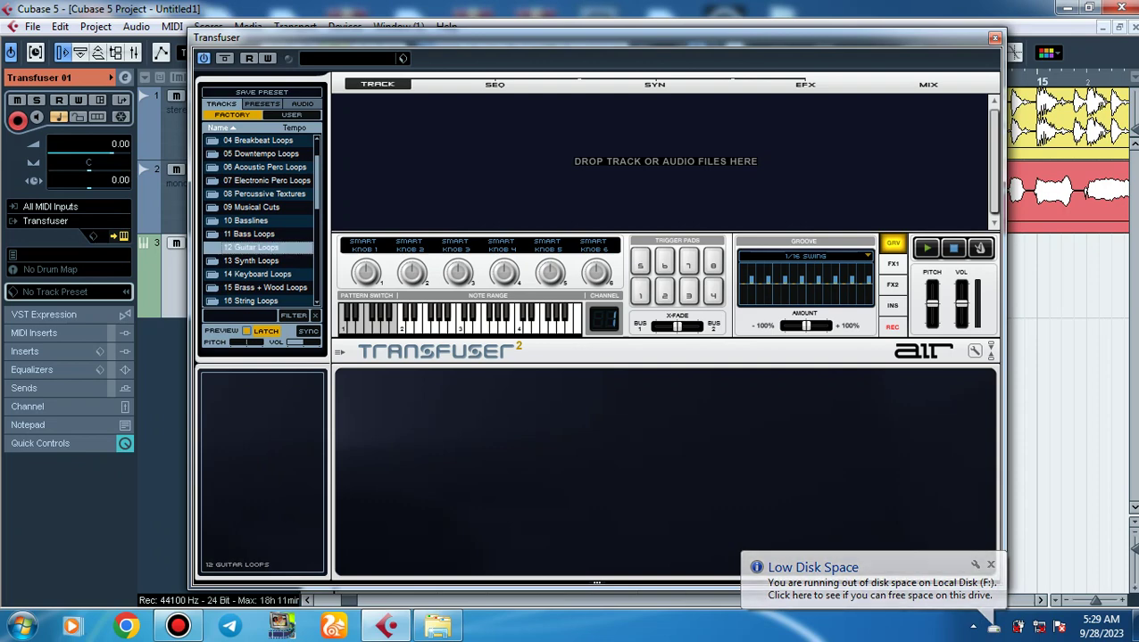
double_click(251, 247)
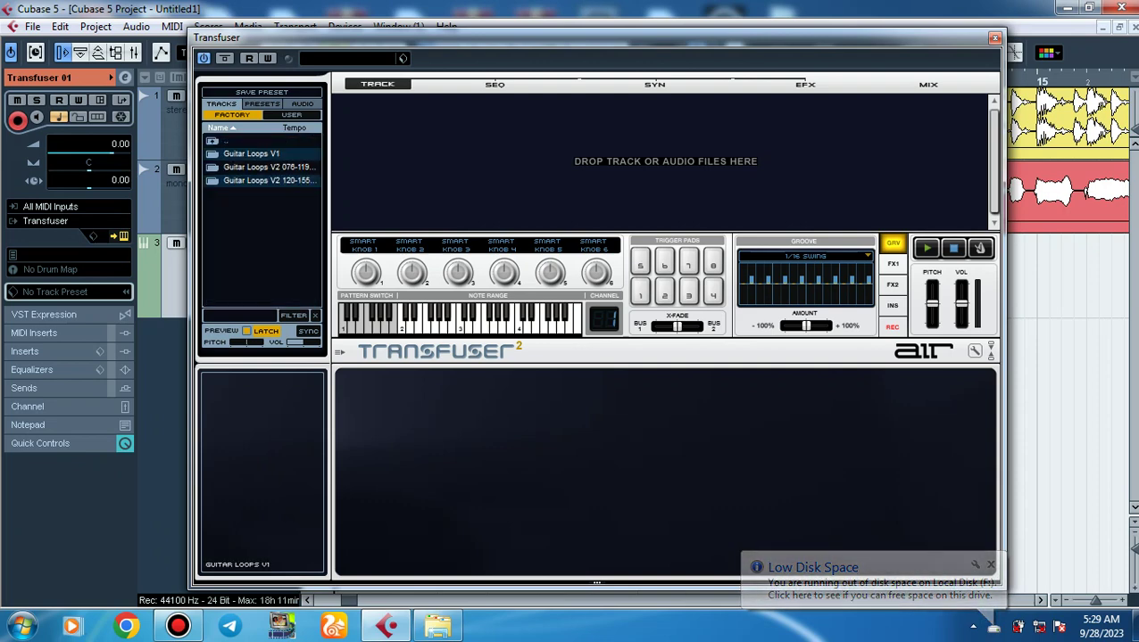
double_click(250, 153)
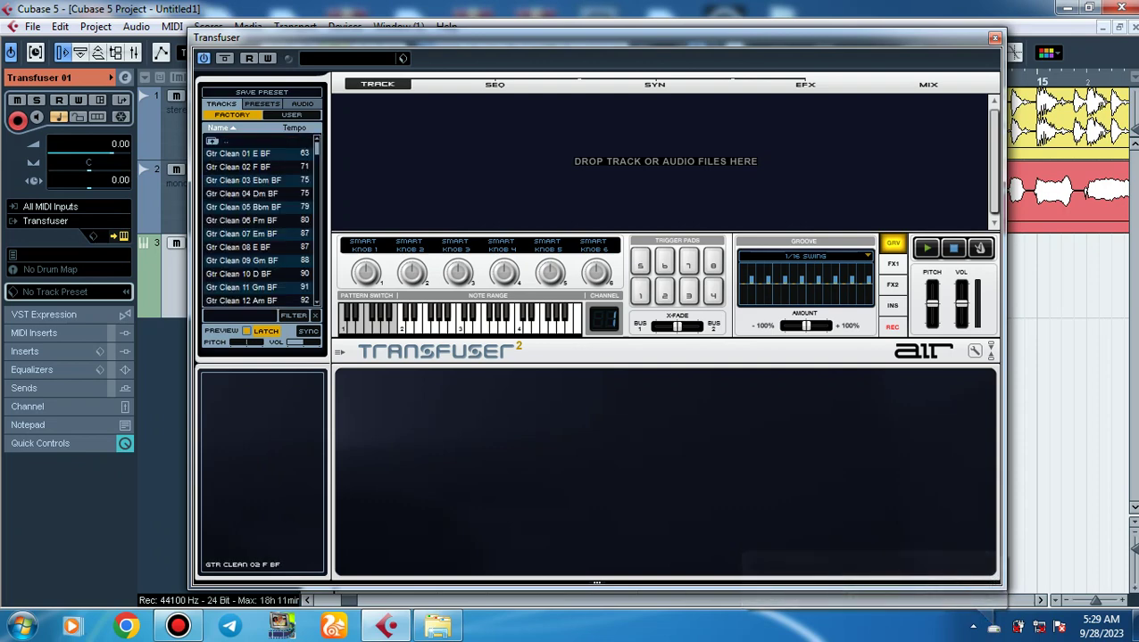
left_click(251, 154)
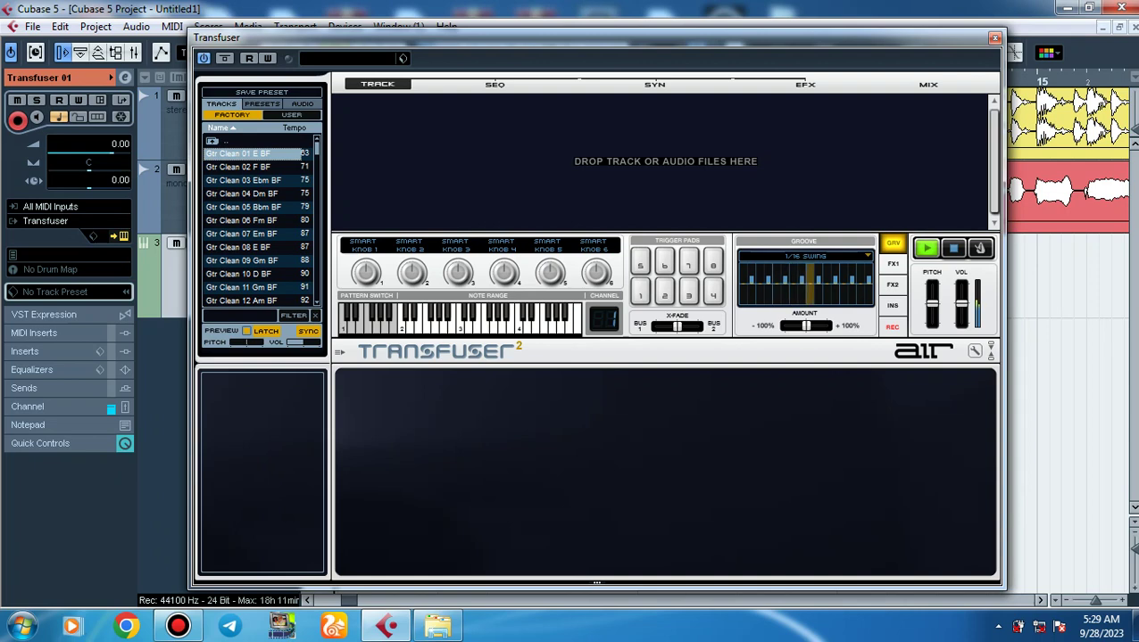
left_click(251, 167)
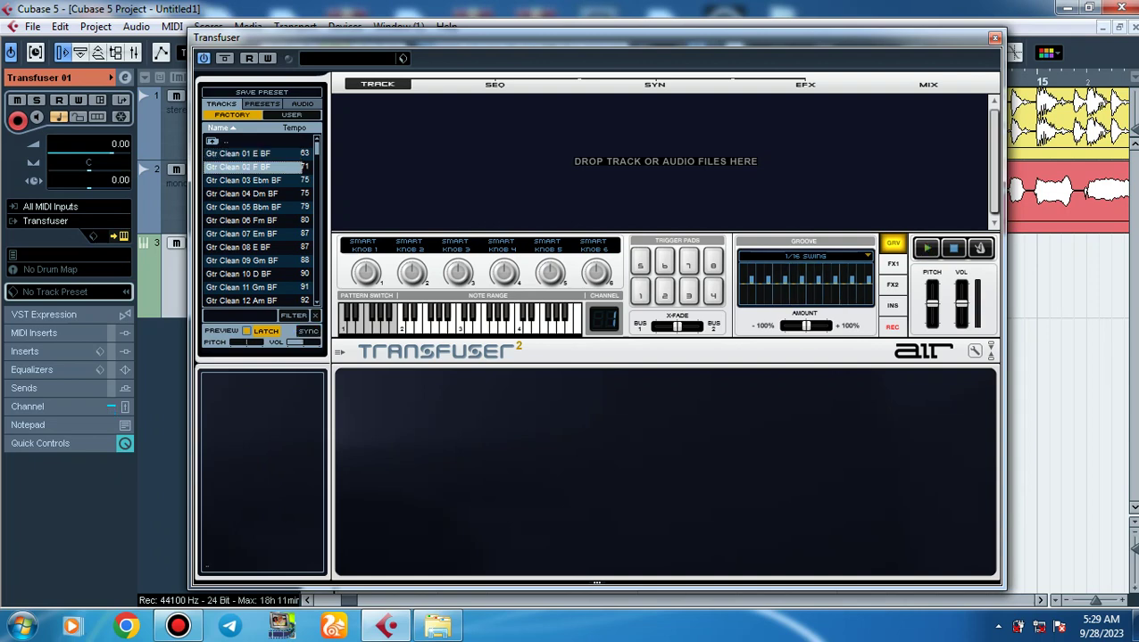
Load the Ends Only V2 phrase from the factory 26 Chord Phrases folder into an empty Transfuser track.
double_click(220, 141)
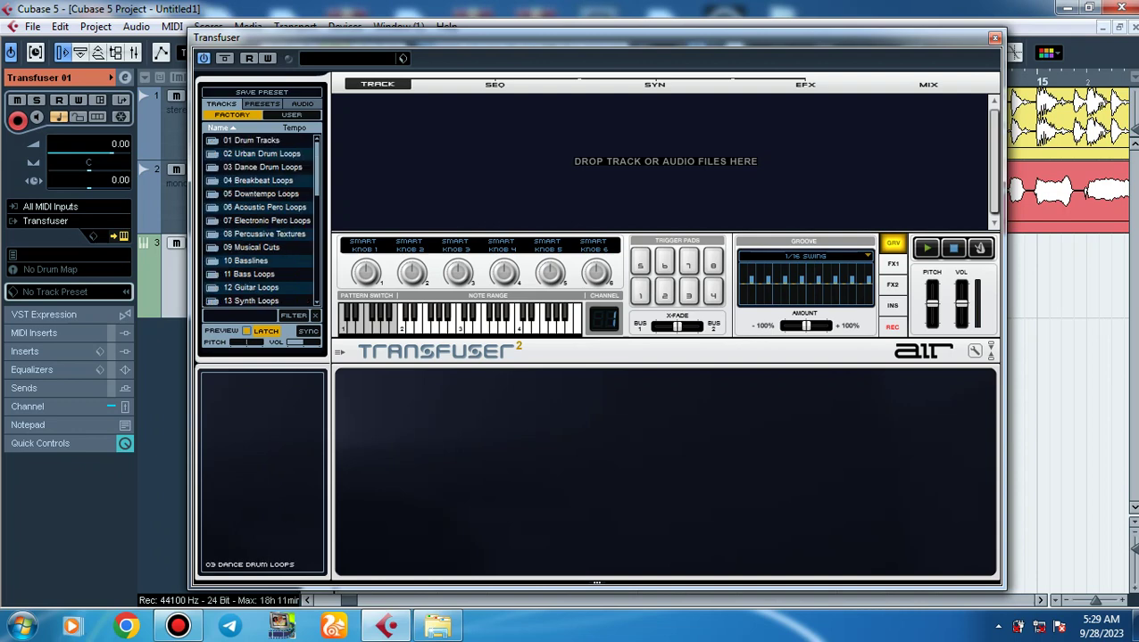
scroll(259, 221, "down", 3)
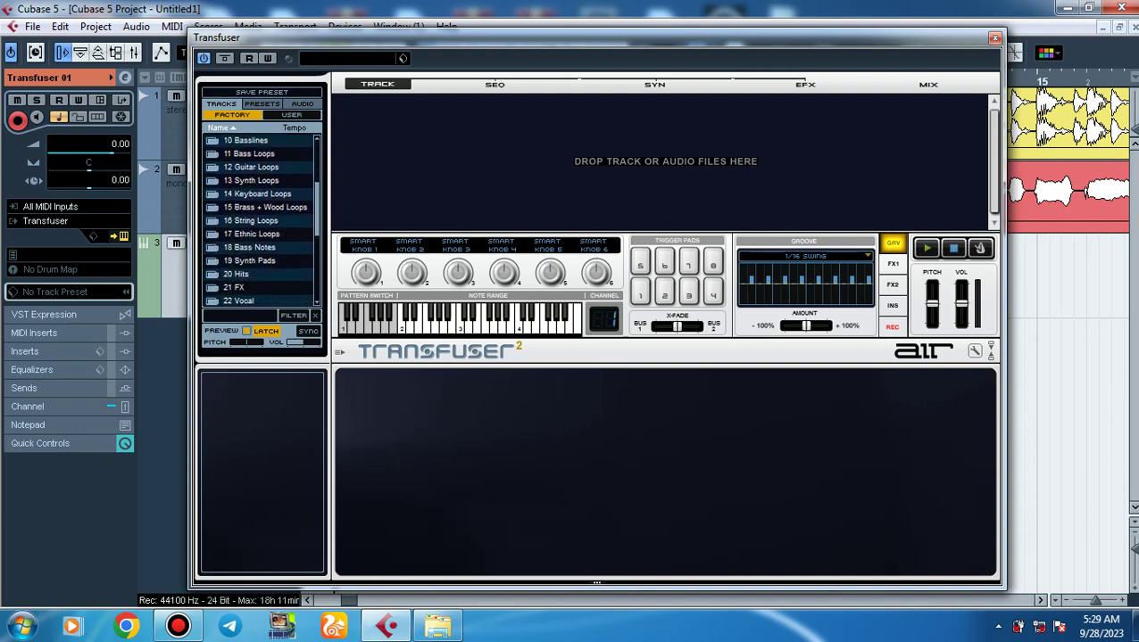
scroll(259, 220, "down", 1)
scroll(258, 221, "down", 1)
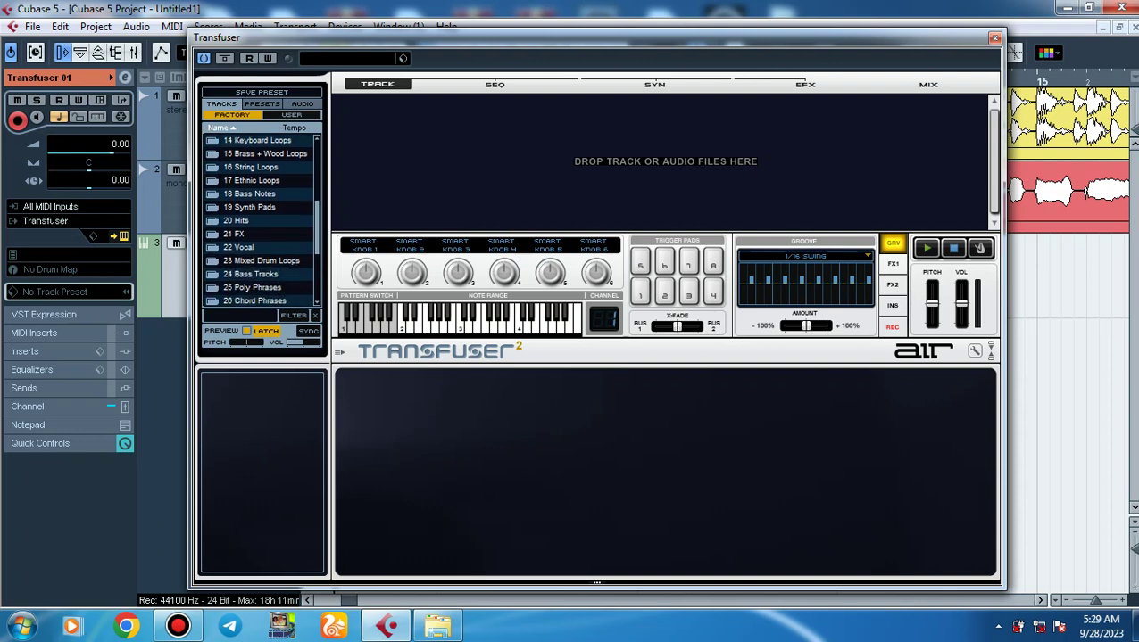
scroll(259, 220, "down", 1)
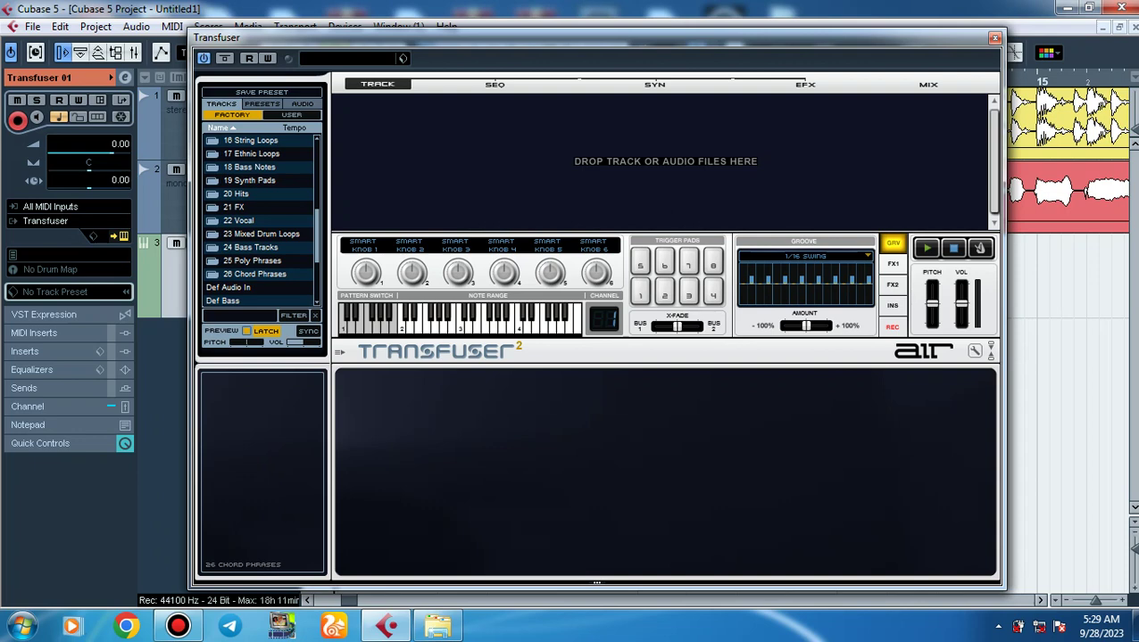
left_click(255, 274)
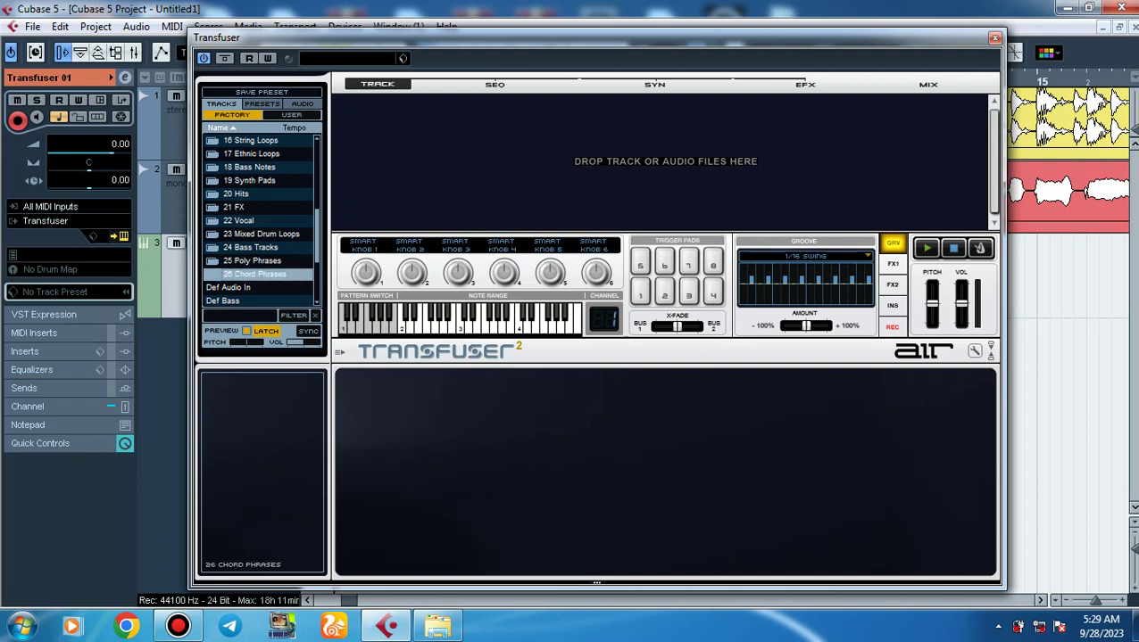
double_click(254, 274)
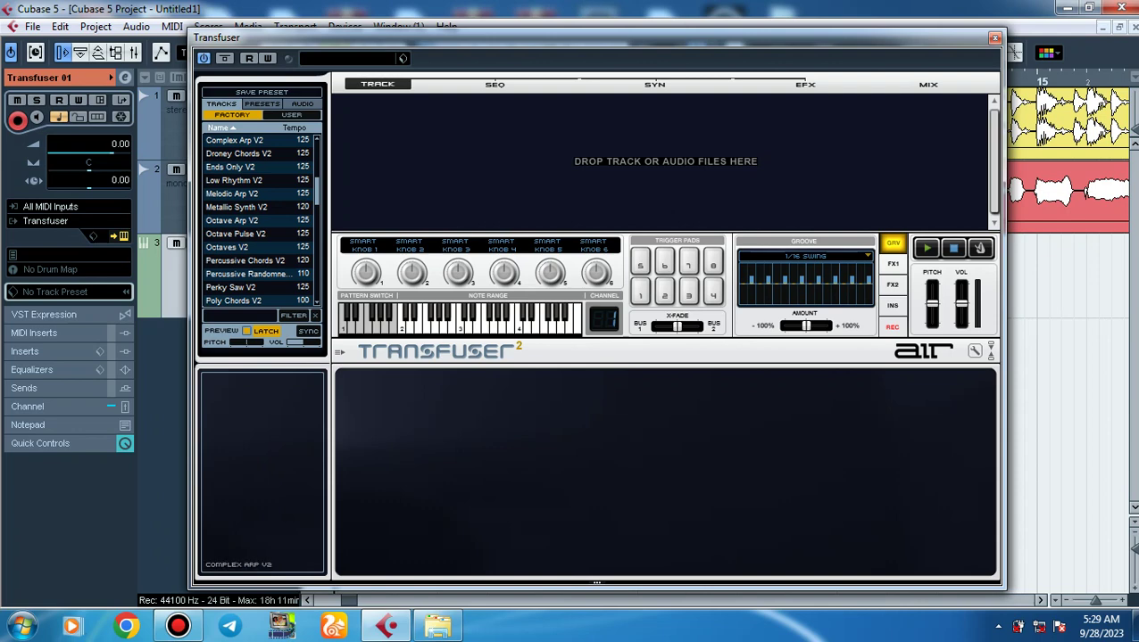
left_click(241, 140)
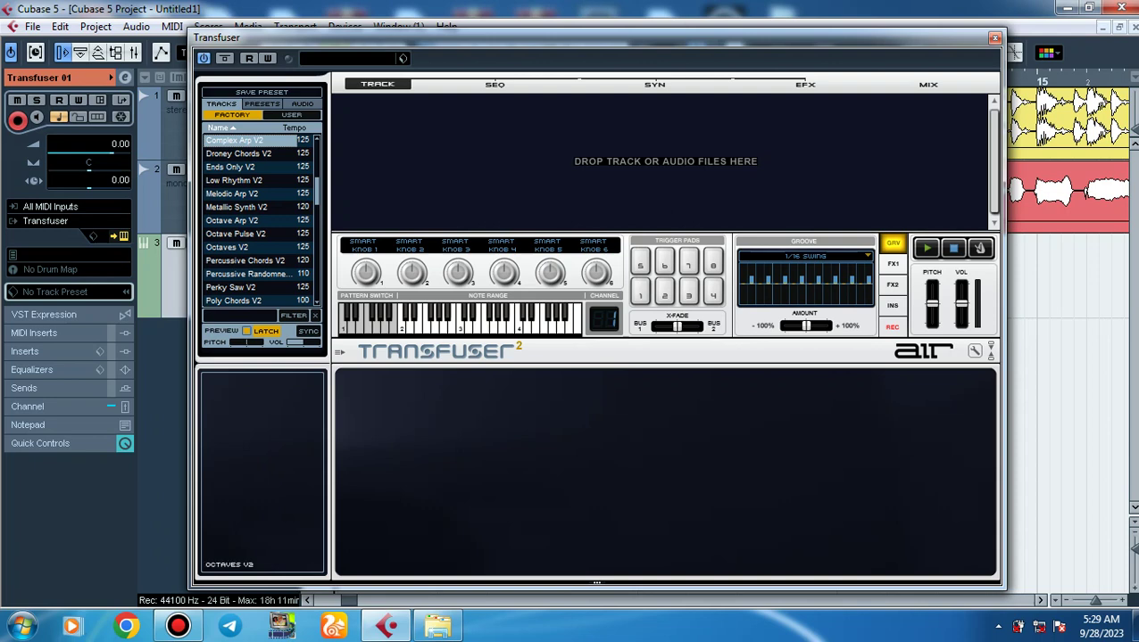
left_click(239, 167)
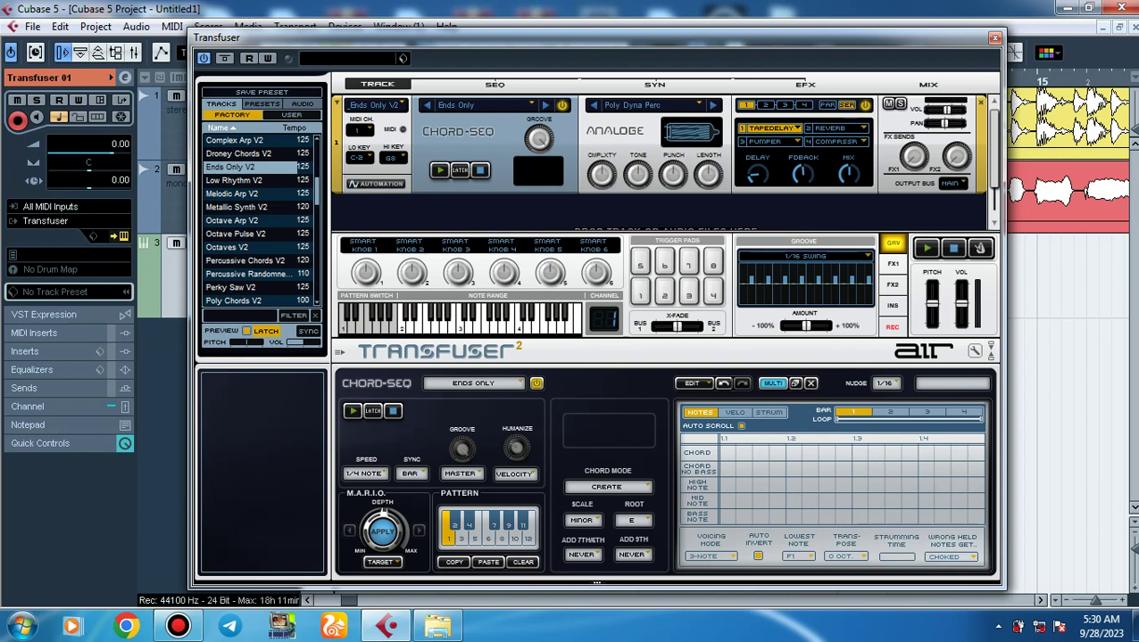
Set the Chord-Seq speed to 1/4 note and play the project with the Ends Only sequence.
left_click(364, 474)
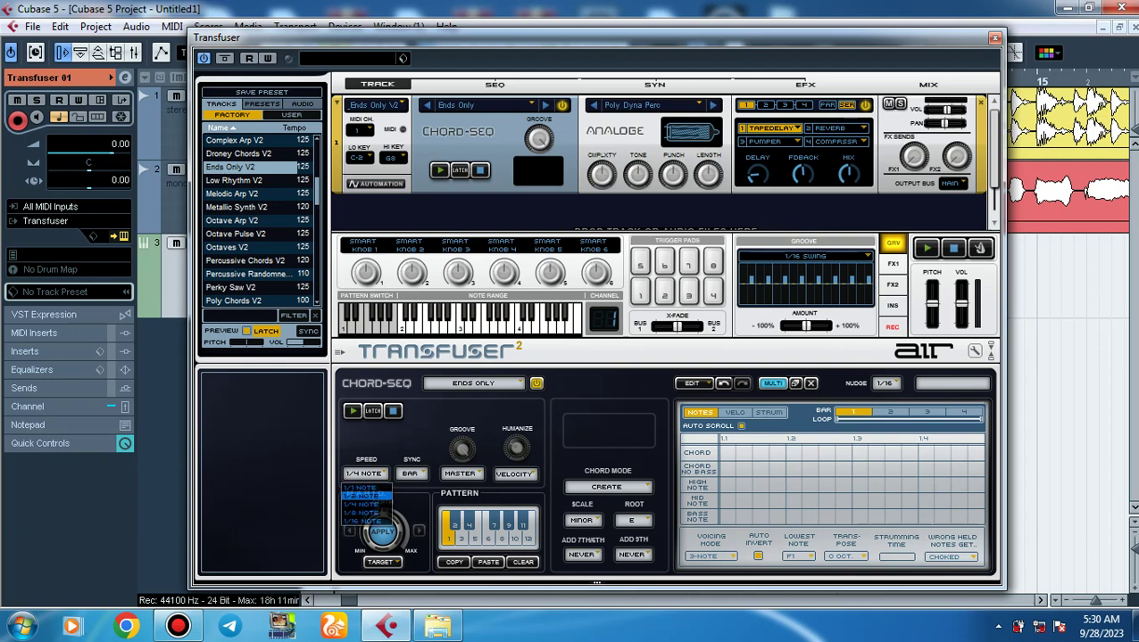
left_click(380, 503)
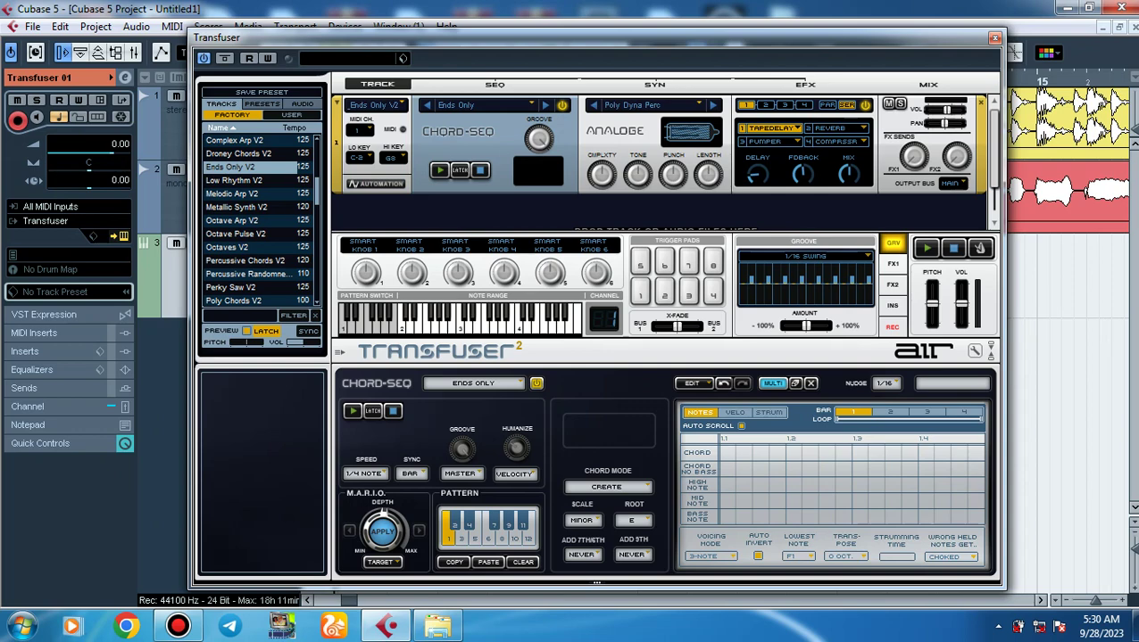
left_click_drag(572, 38, 578, 137)
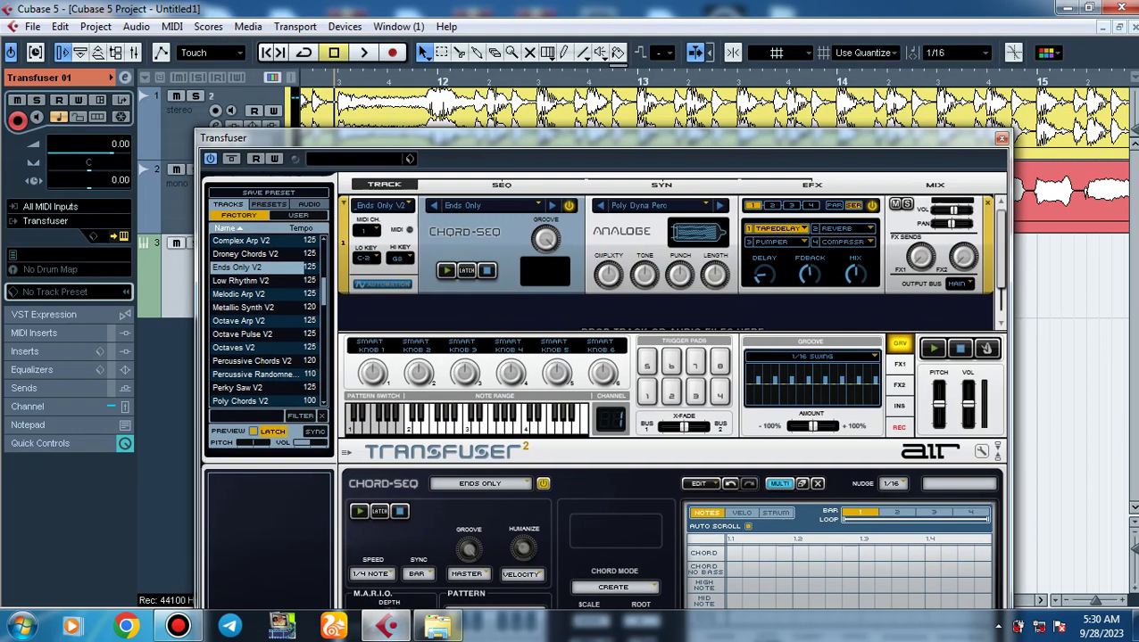
key("space")
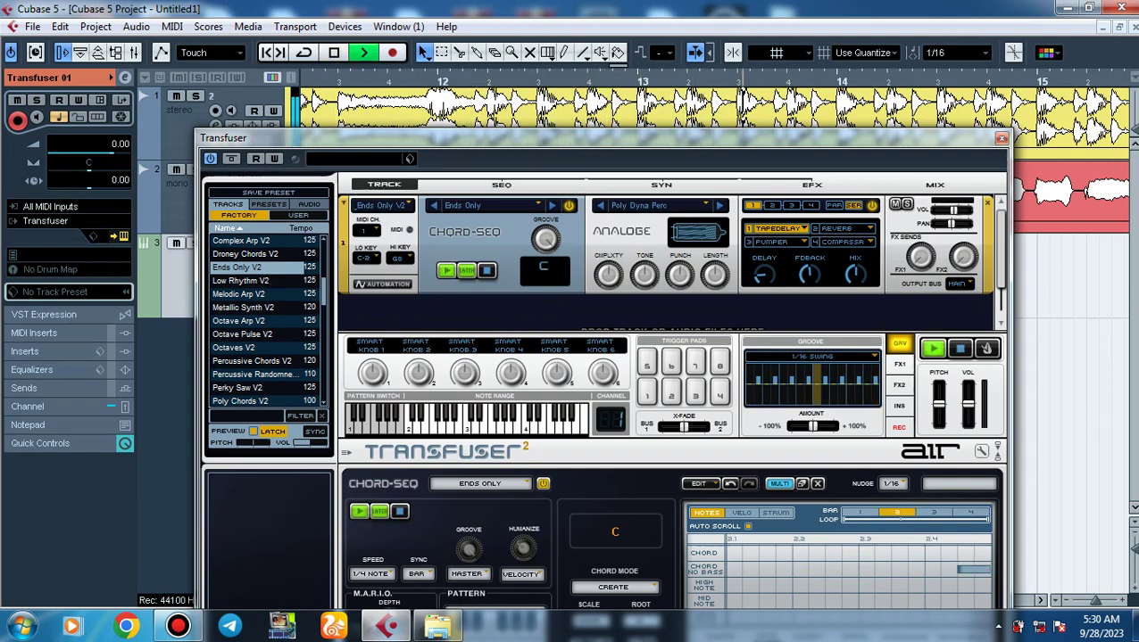
Preview the Low Rhythm V2 and Melodic Arp V2 phrases and play the Ends Only Chord-Seq in Transfuser for comparison.
left_click_drag(571, 139, 575, 86)
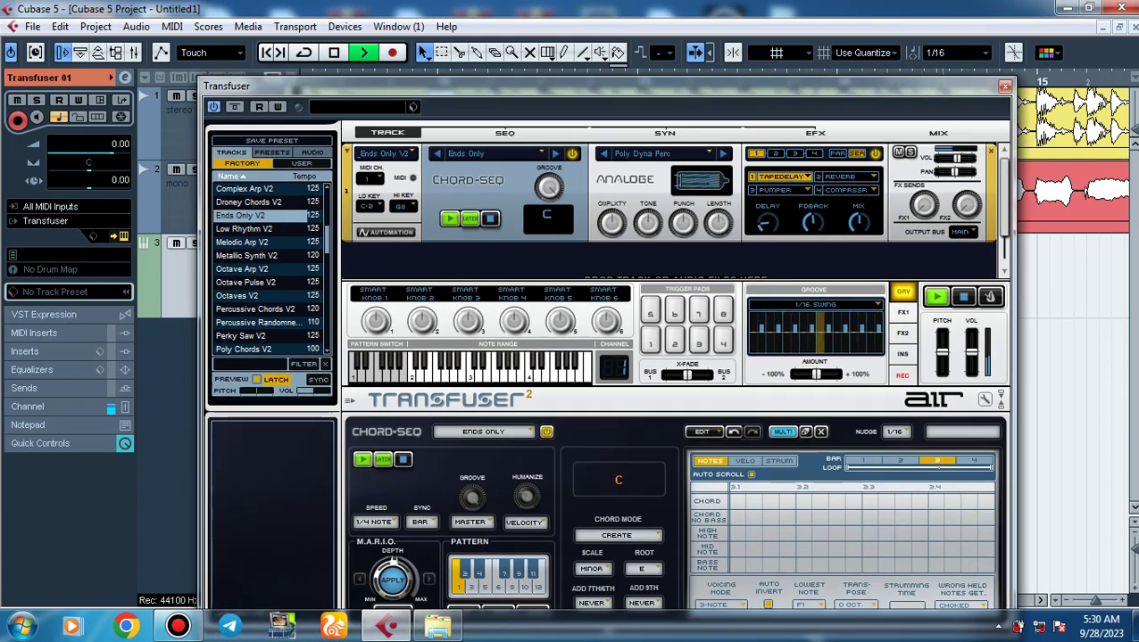
left_click(244, 229)
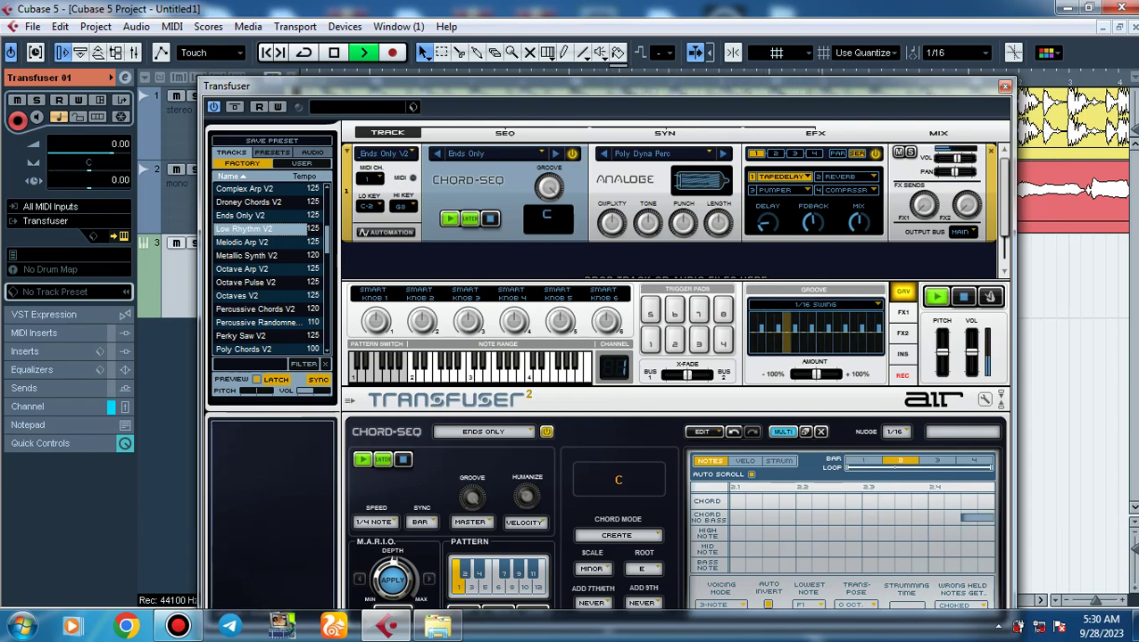
left_click_drag(606, 87, 611, 51)
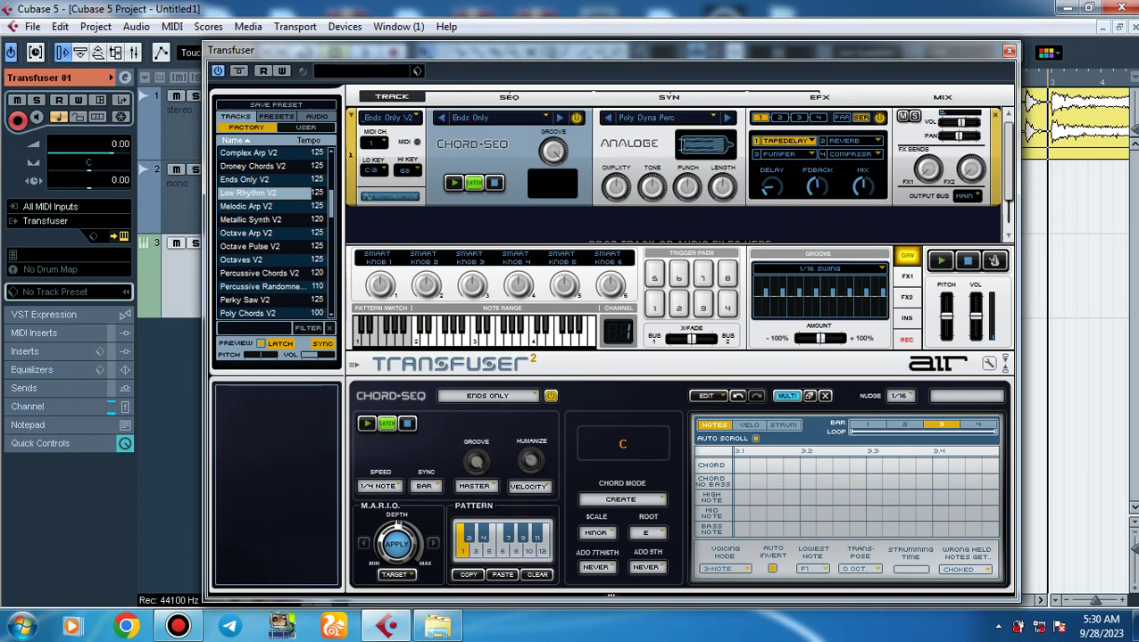
left_click(454, 183)
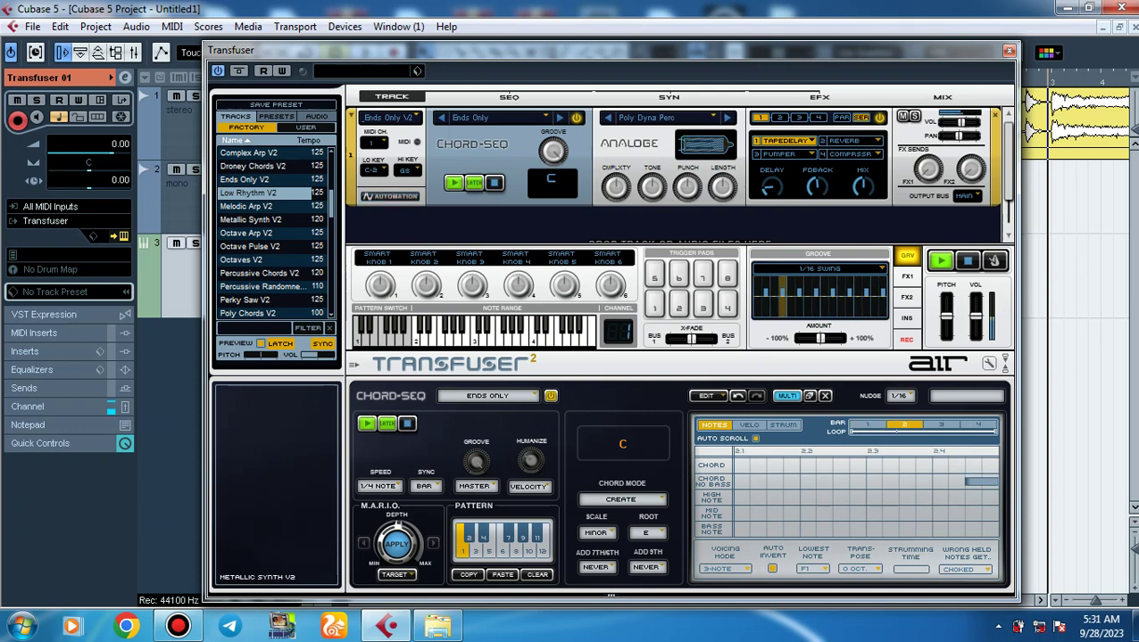
left_click(247, 206)
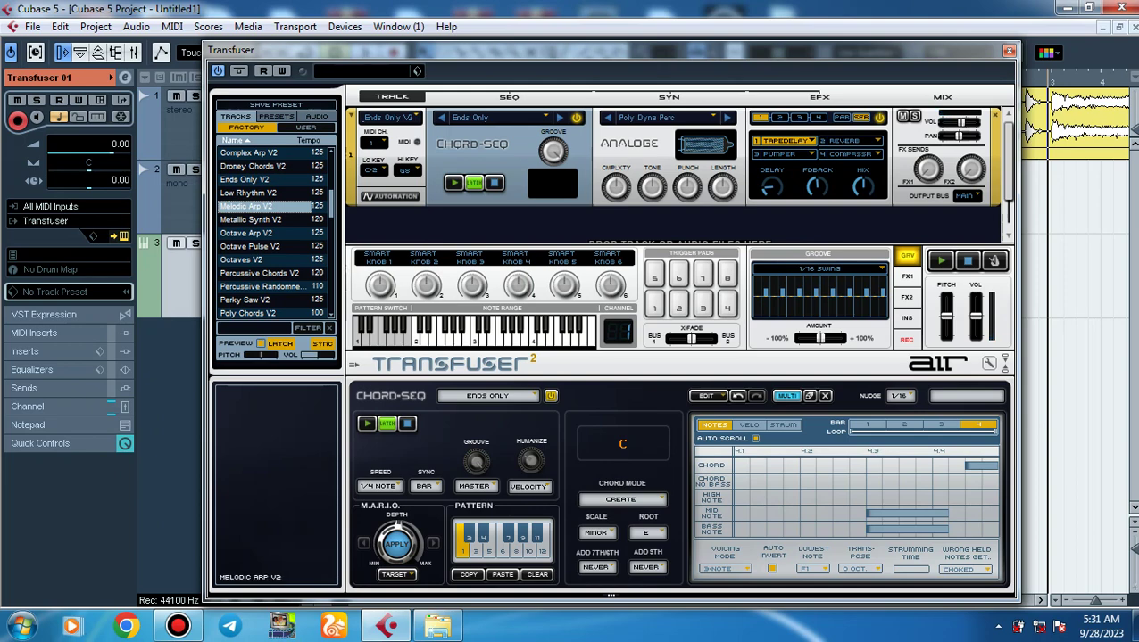
Preview the Percussive Chords V2, Percussive Randomness V2 and Perky Saw V2 phrases with the project playing.
mouse_move(331, 204)
left_mouse_down()
mouse_move(331, 275)
mouse_move(331, 215)
left_mouse_up()
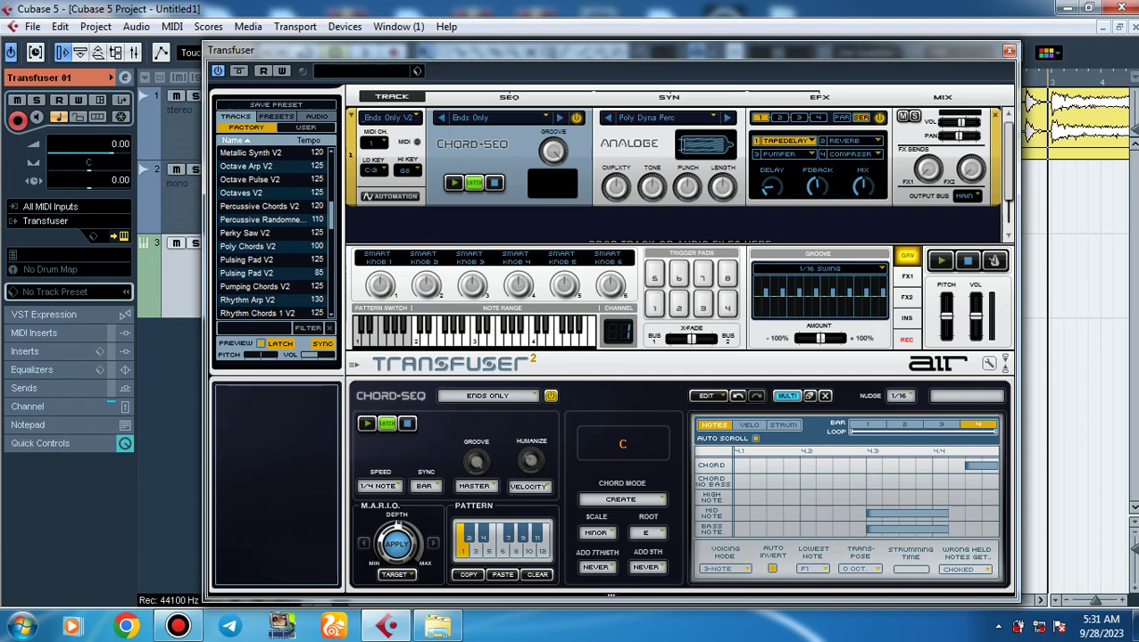
left_click_drag(464, 53, 455, 13)
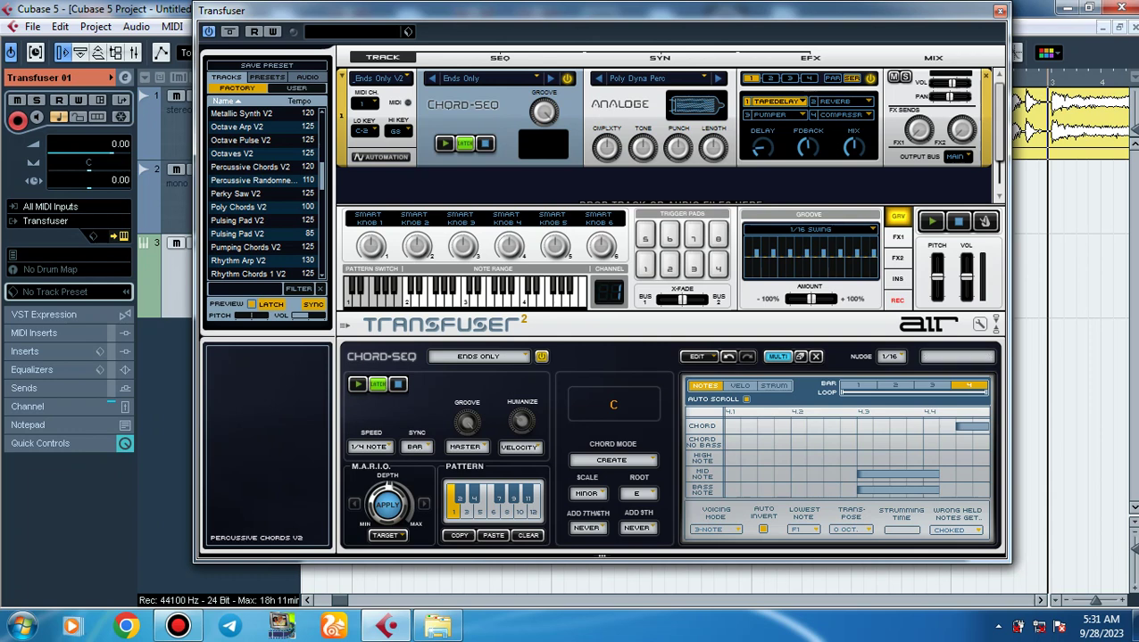
left_click(251, 166)
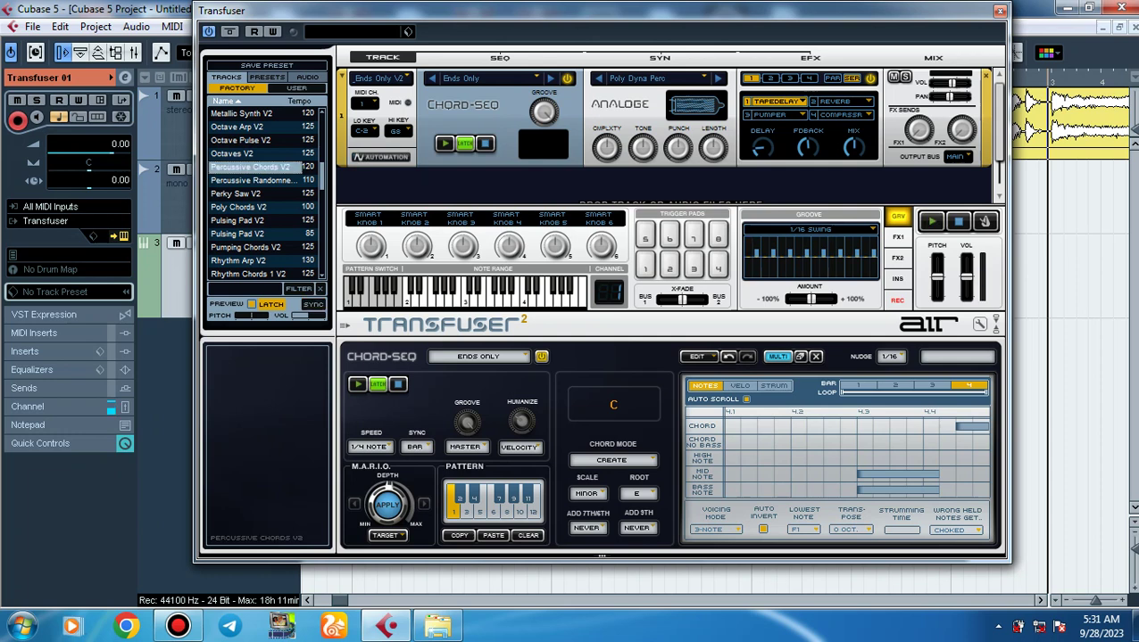
key("space")
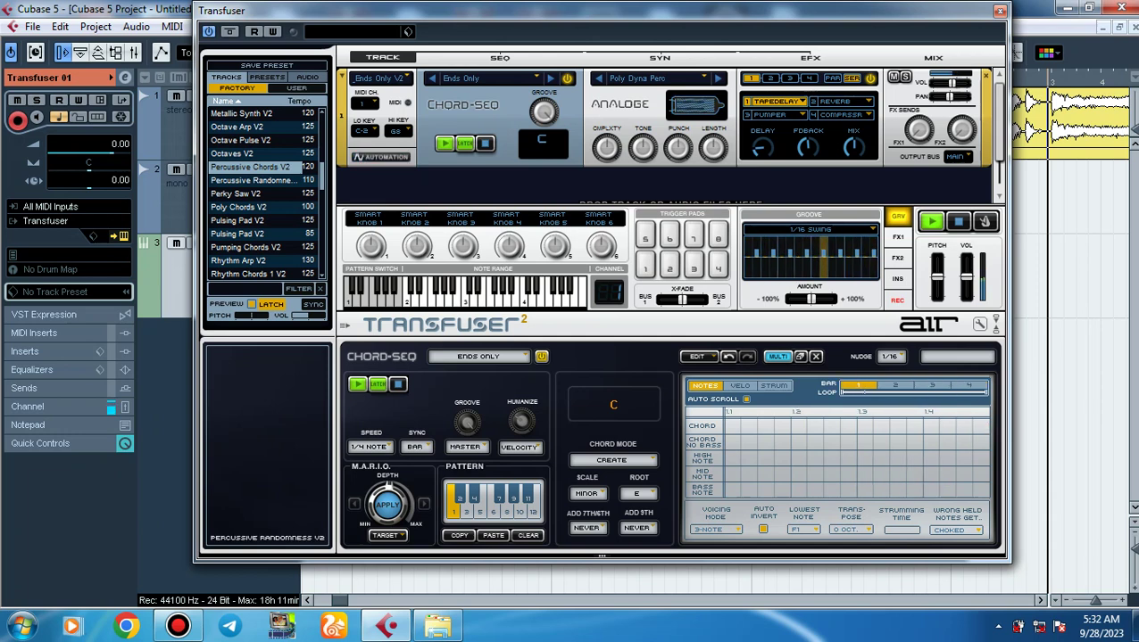
left_click(255, 180)
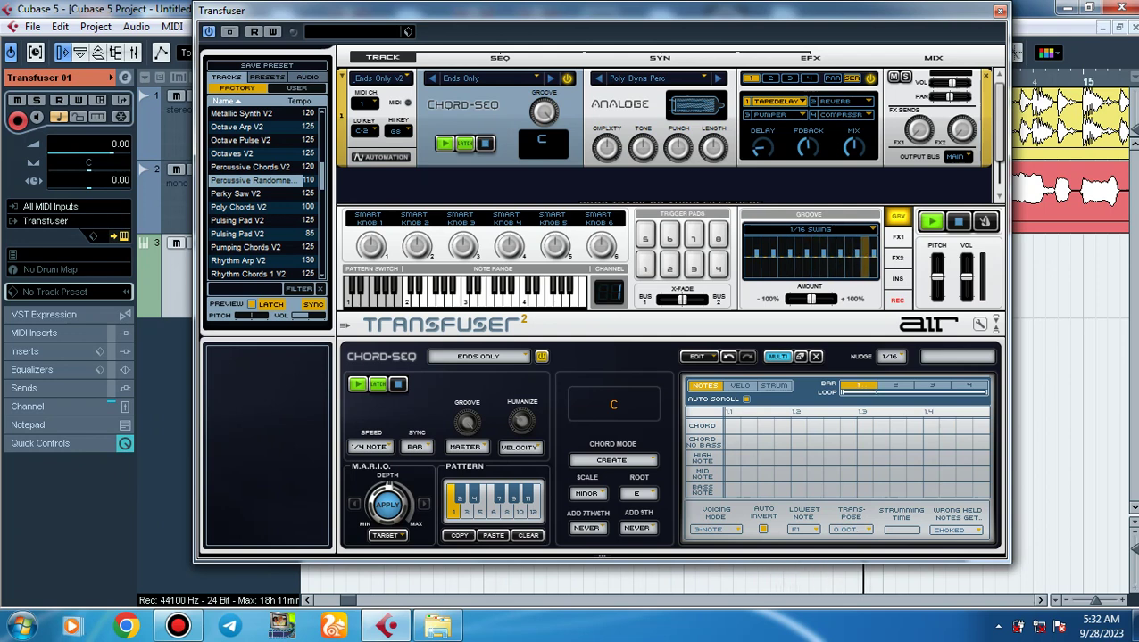
left_click(255, 180)
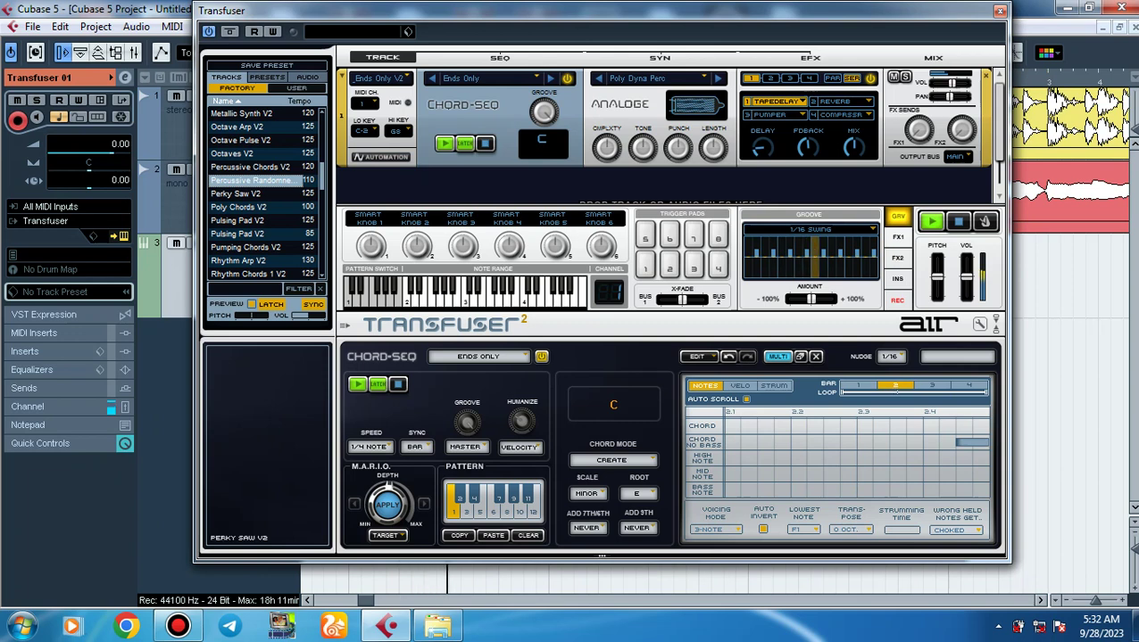
left_click(242, 194)
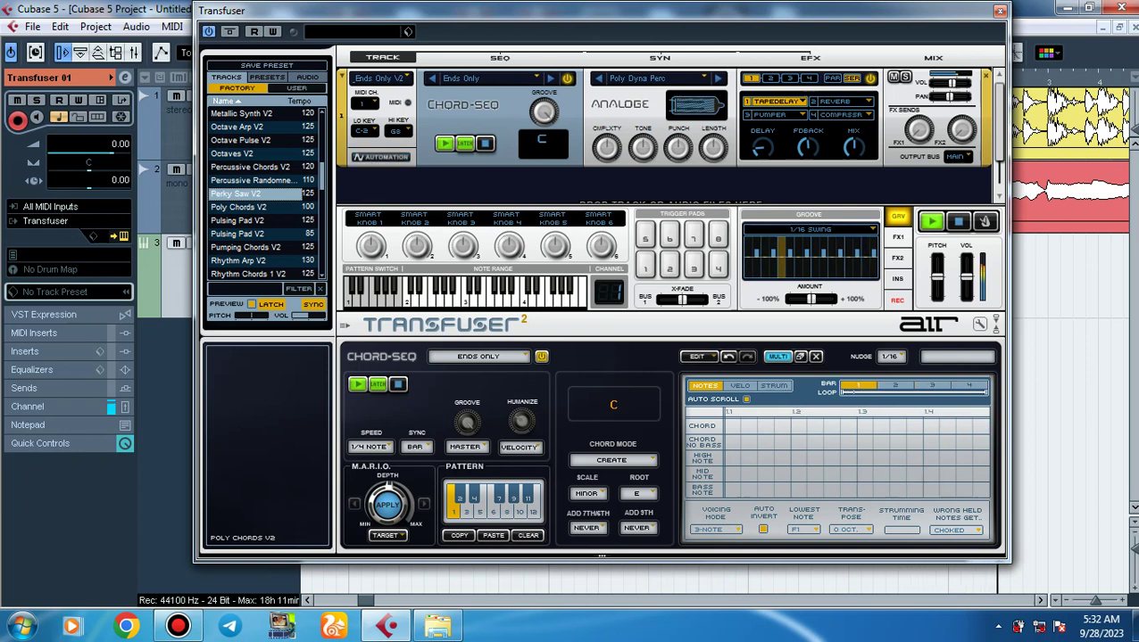
Stop playback and preview the Poly Chords V2, both Pulsing Pad V2, Rhythm Arp V2, Pumping Chords V2 and Octave Pulse V2 phrases.
key("space")
left_click(239, 207)
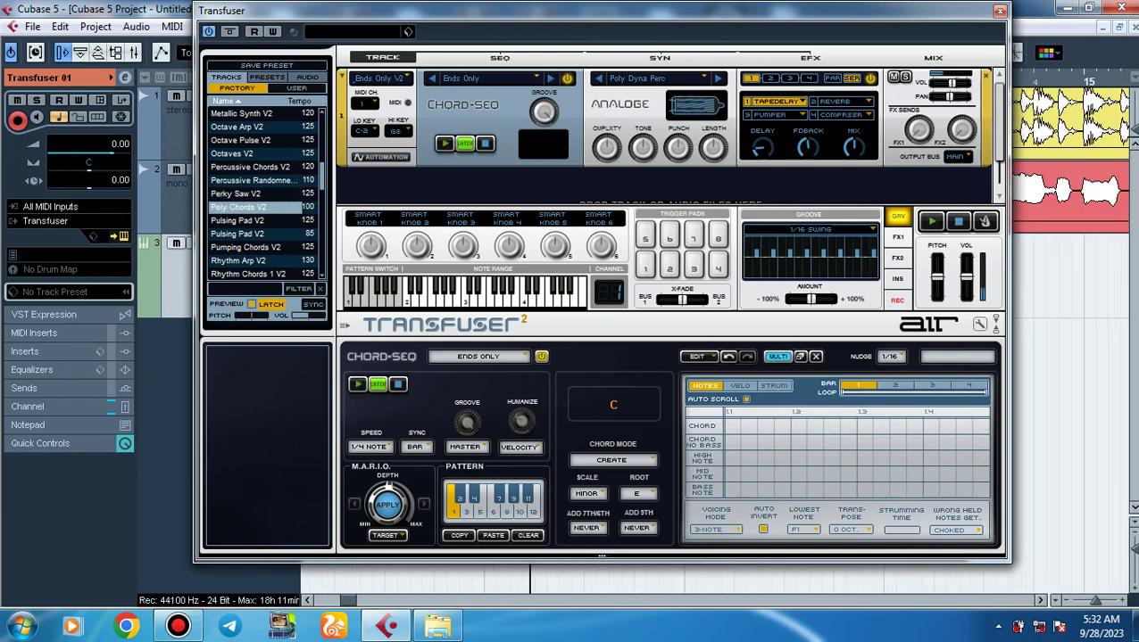
left_click(239, 220)
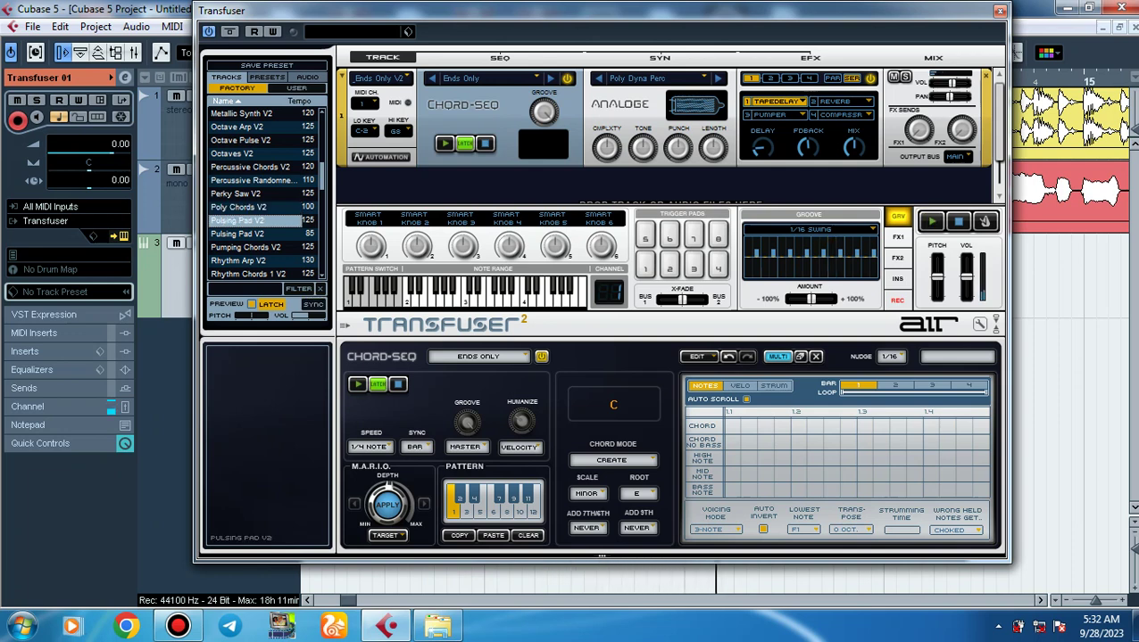
left_click(239, 233)
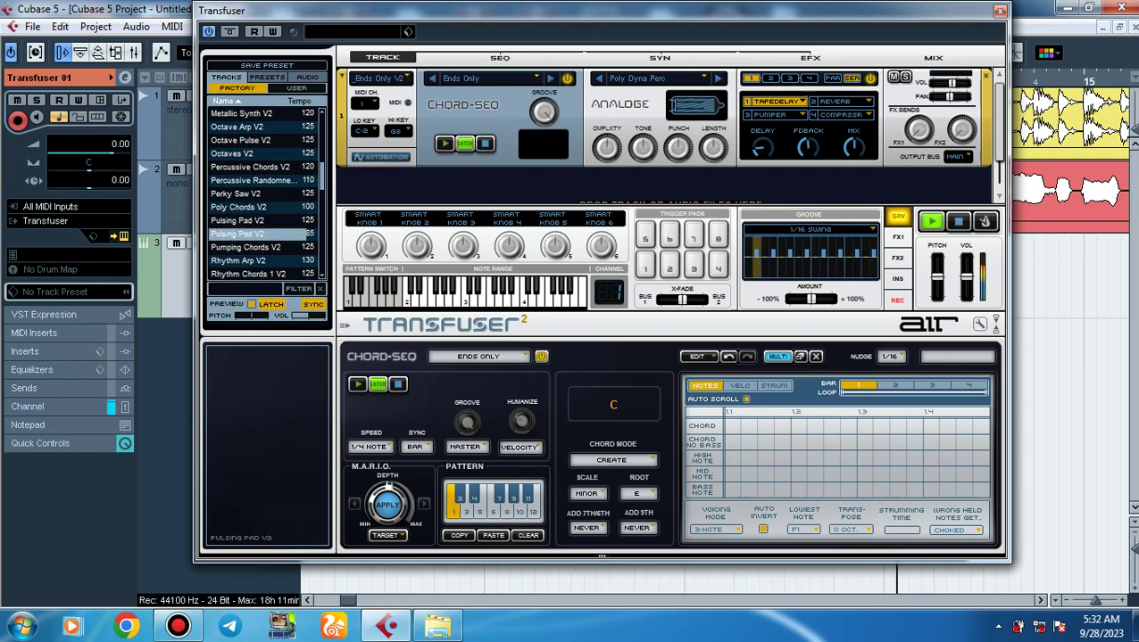
left_click(239, 260)
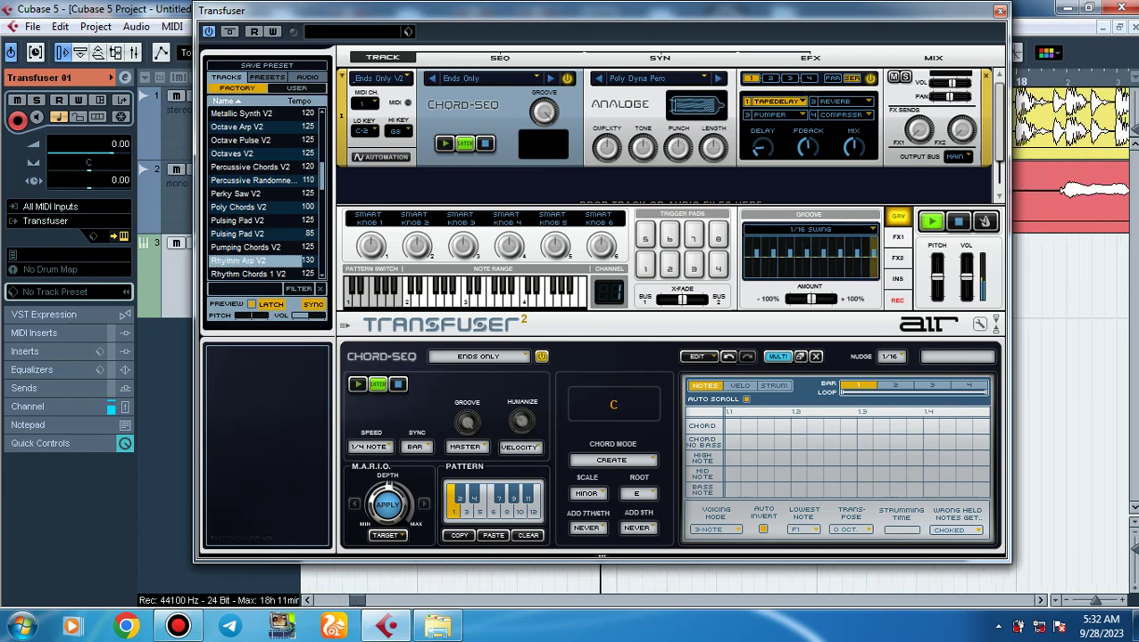
left_click(239, 234)
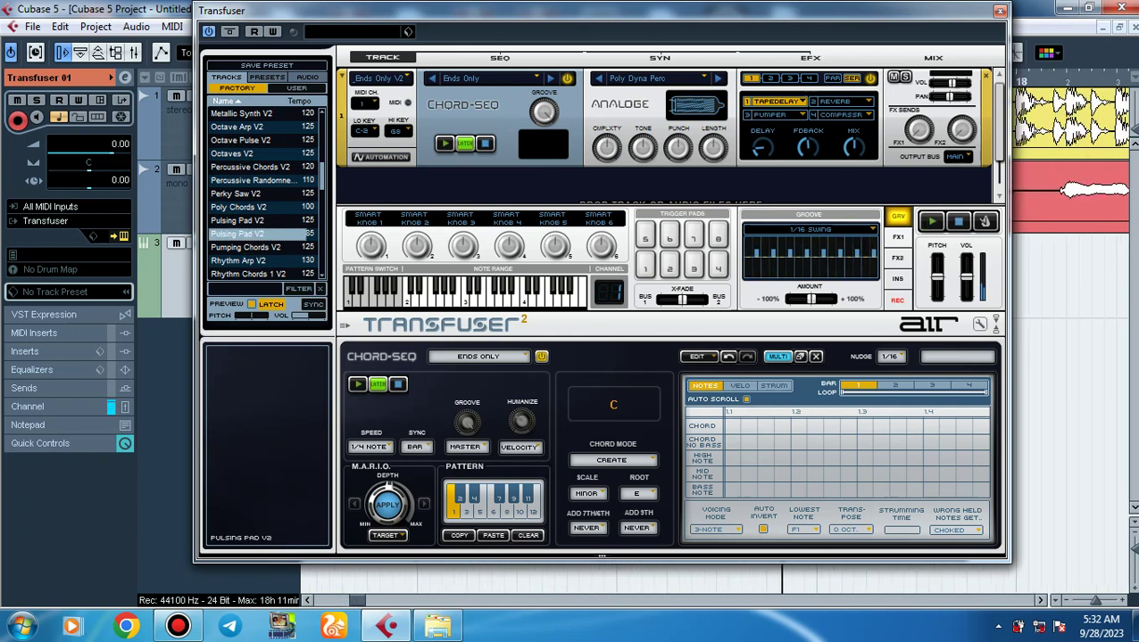
left_click(246, 248)
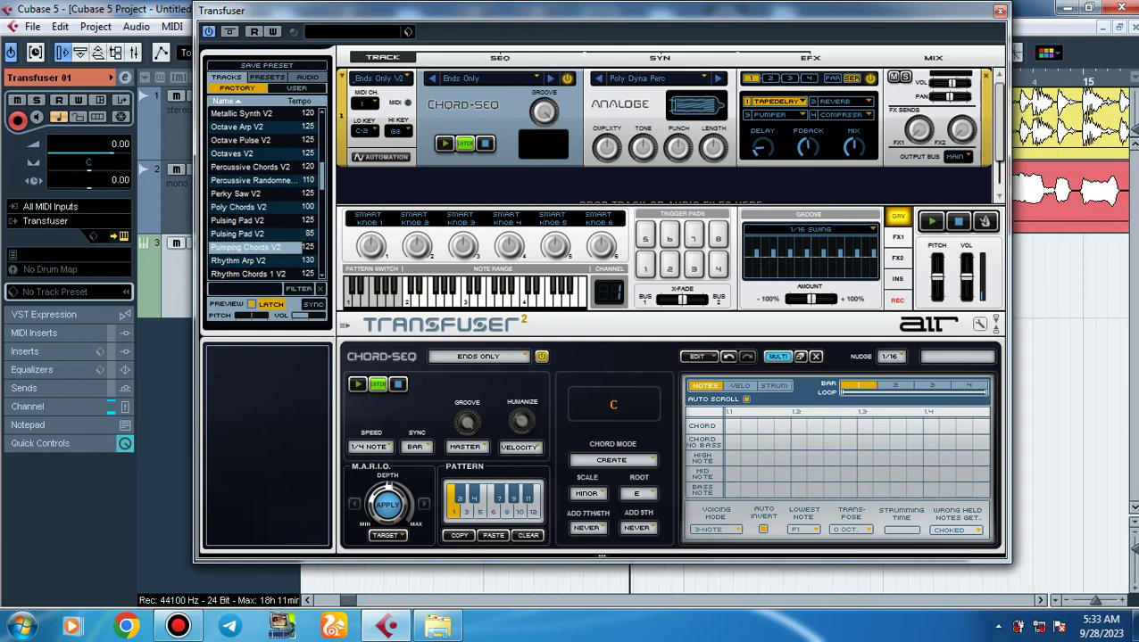
left_click(241, 140)
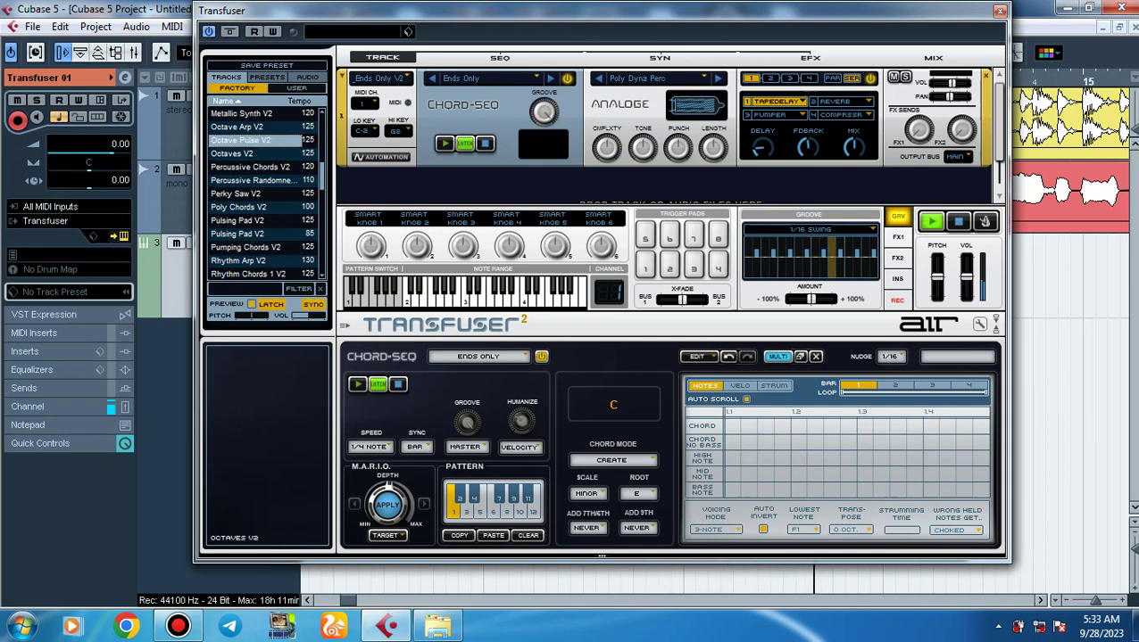
scroll(263, 192, "down", 6)
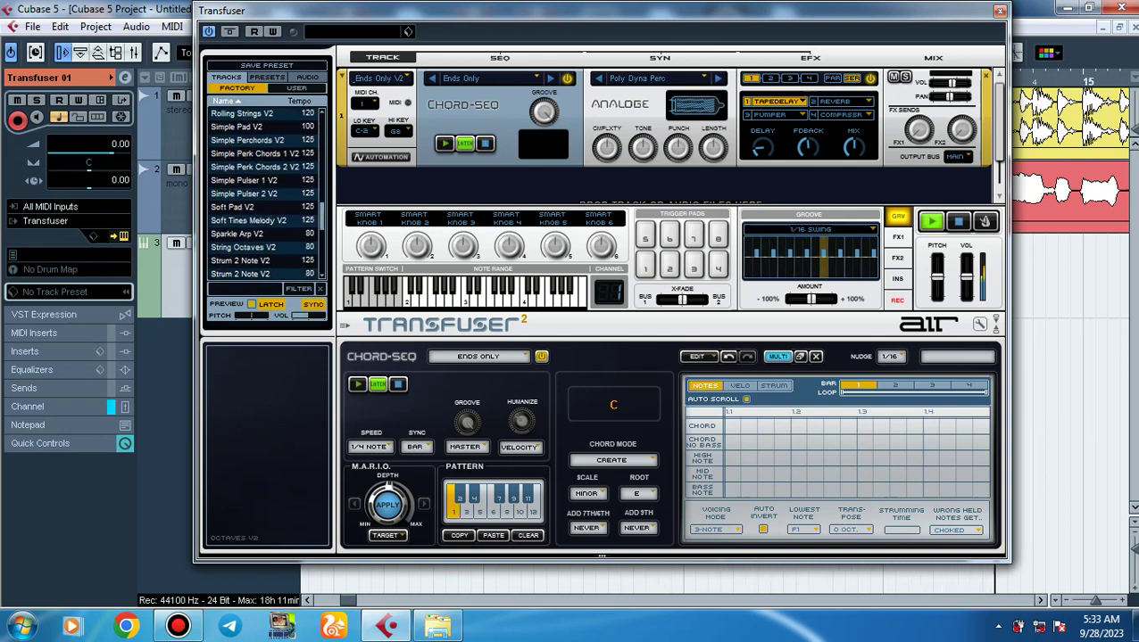
scroll(264, 192, "up", 5)
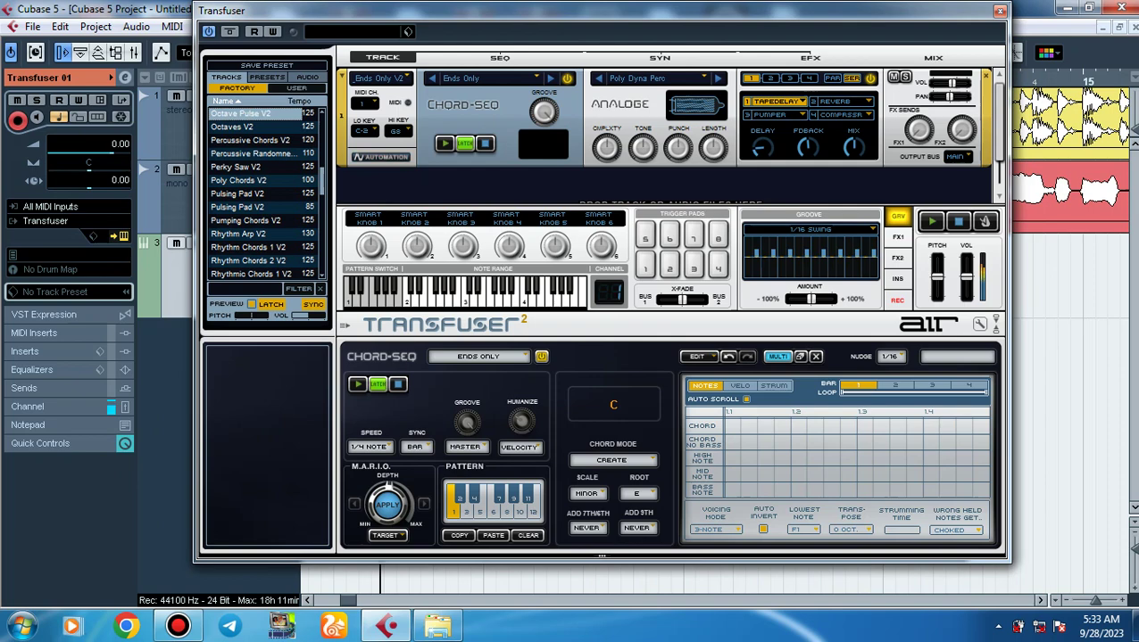
Close the instrument window and try to record a take on the Transfuser 01 track.
left_click(999, 10)
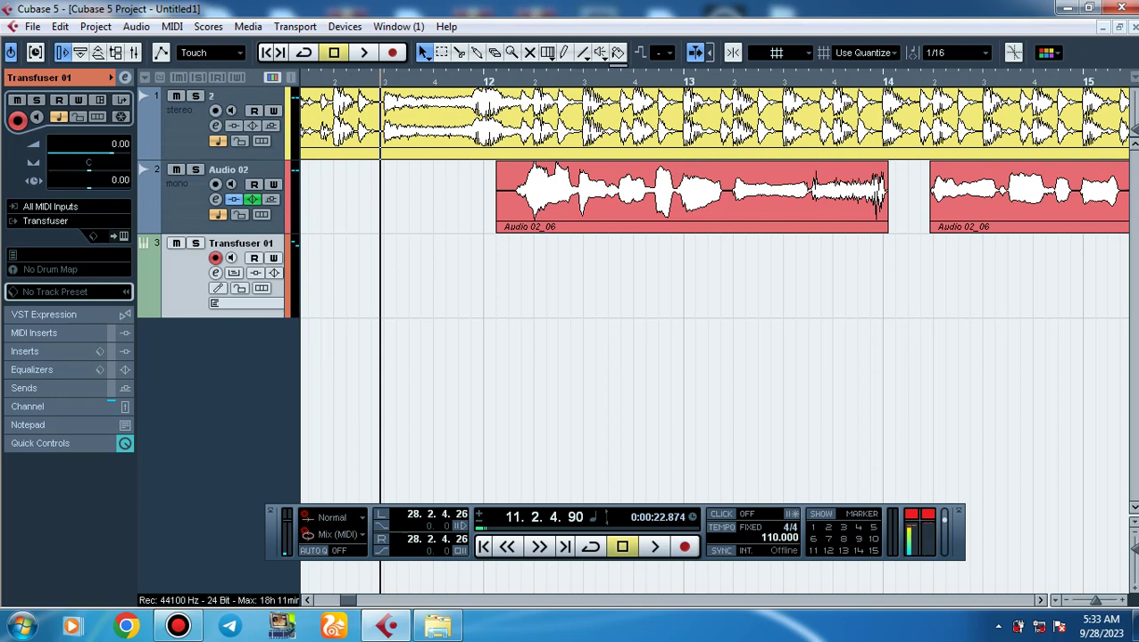
key("KP_Multiply")
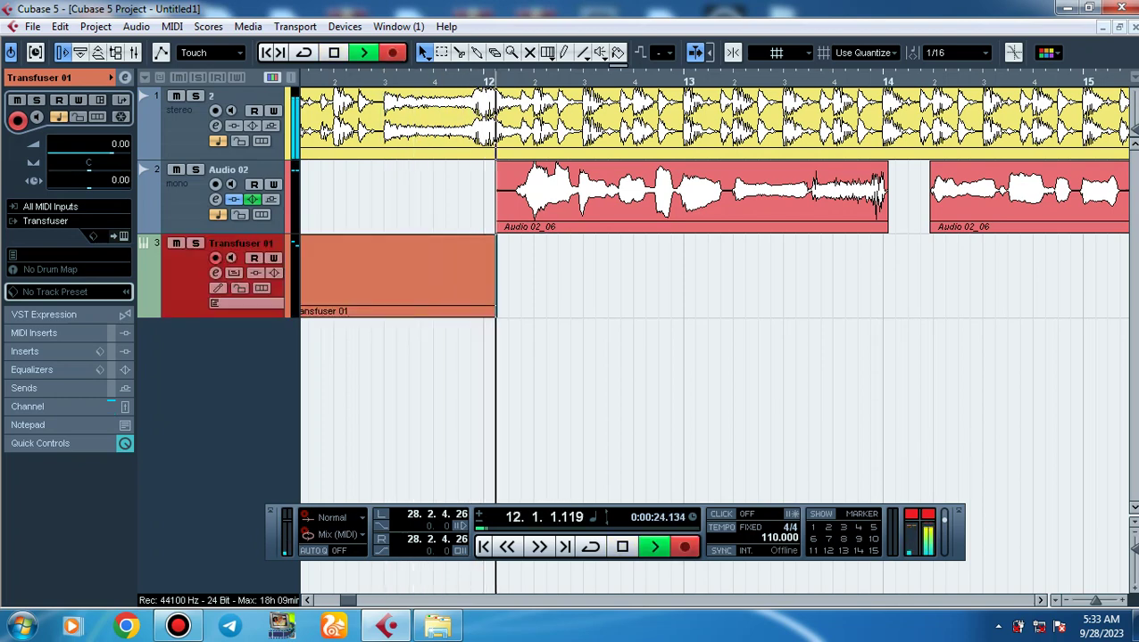
key("h")
key("h")
key("h")
key("h")
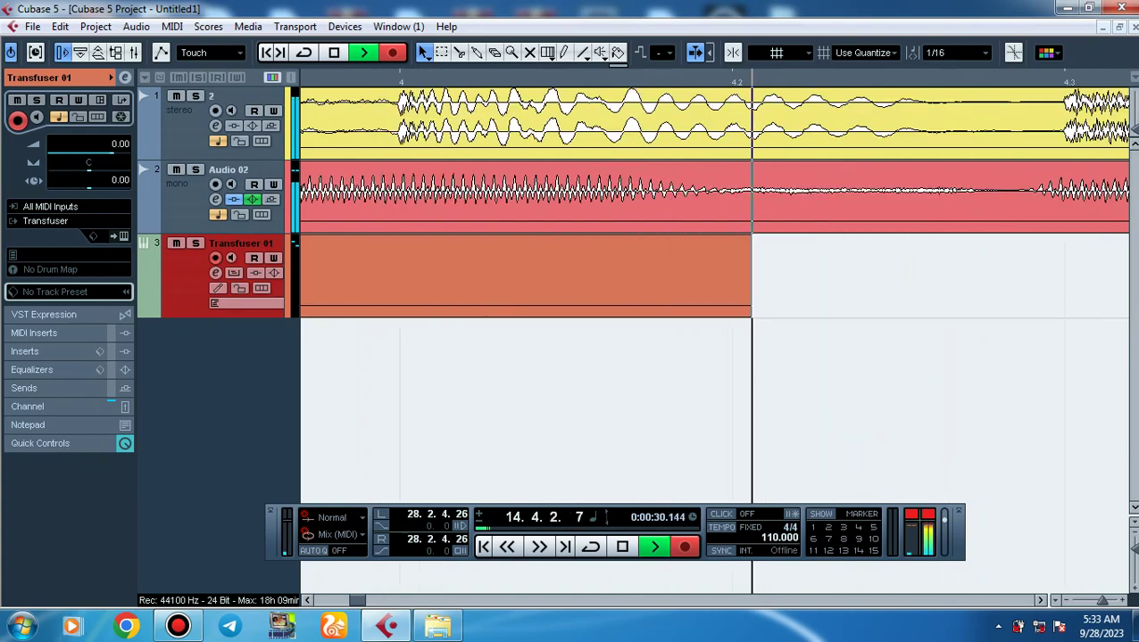
key("h")
key("h")
key("h")
key("h")
key("h")
key("h")
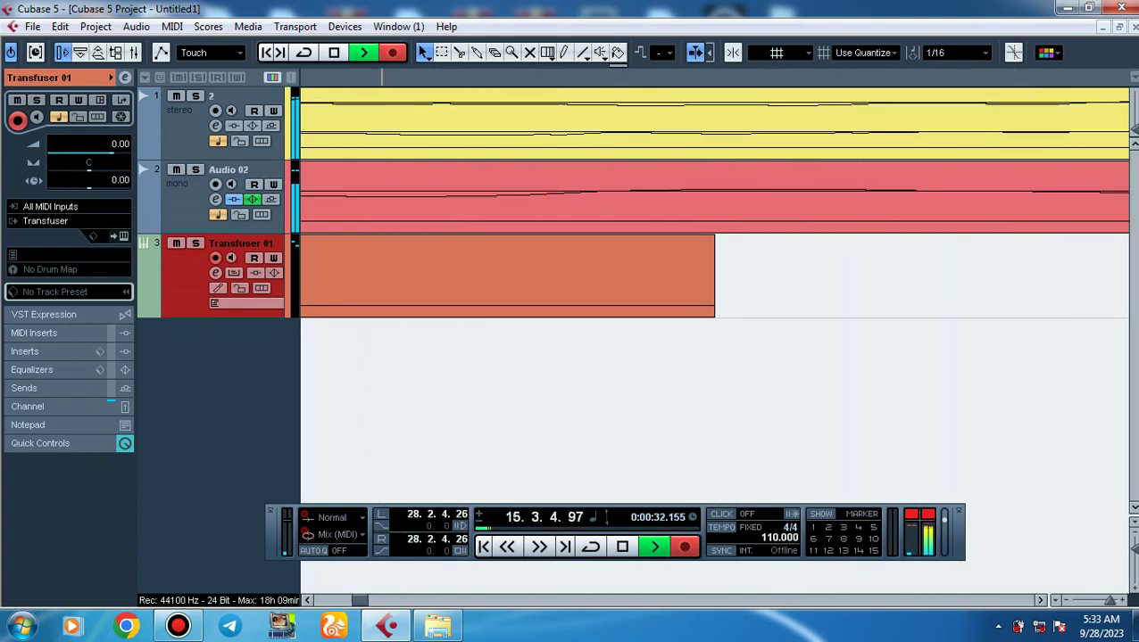
key("g")
key("g")
key("g")
key("g")
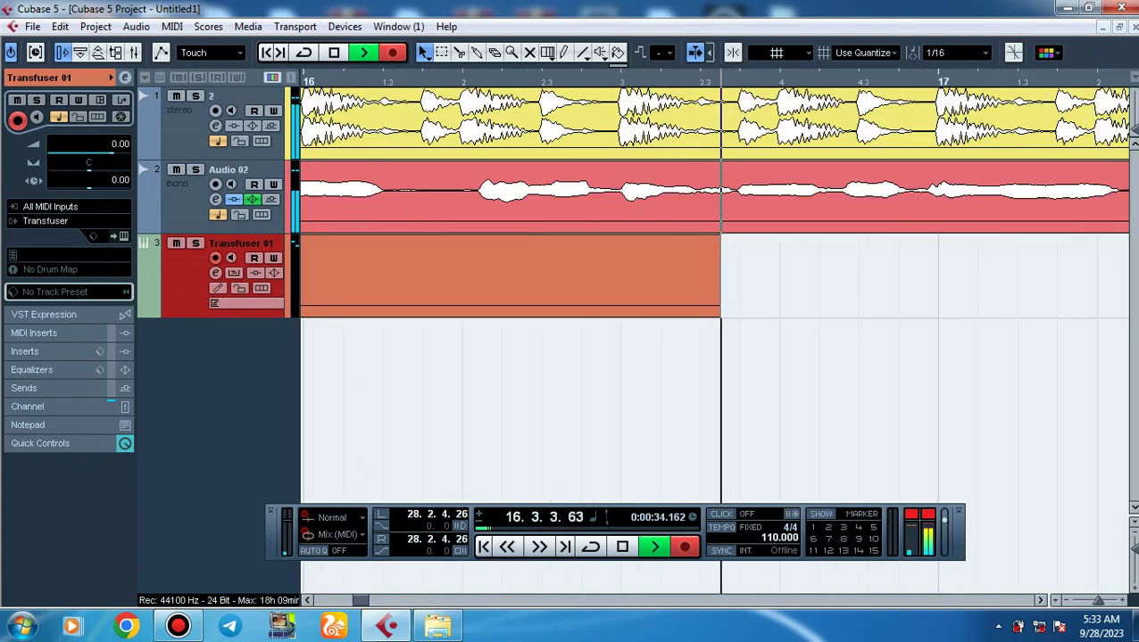
key("g")
key("g")
key("g")
key("g")
key("space")
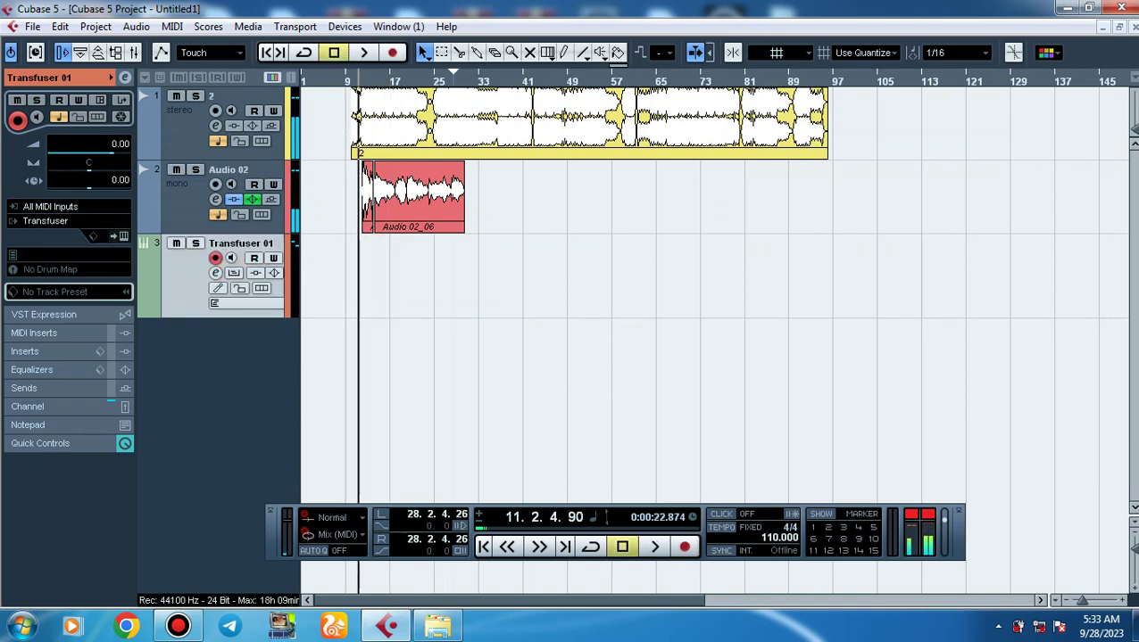
Reopen the Transfuser window and try recording the track while previewing Percussive Randomness V2 and Percussive Chords V2, and stop.
left_click(124, 236)
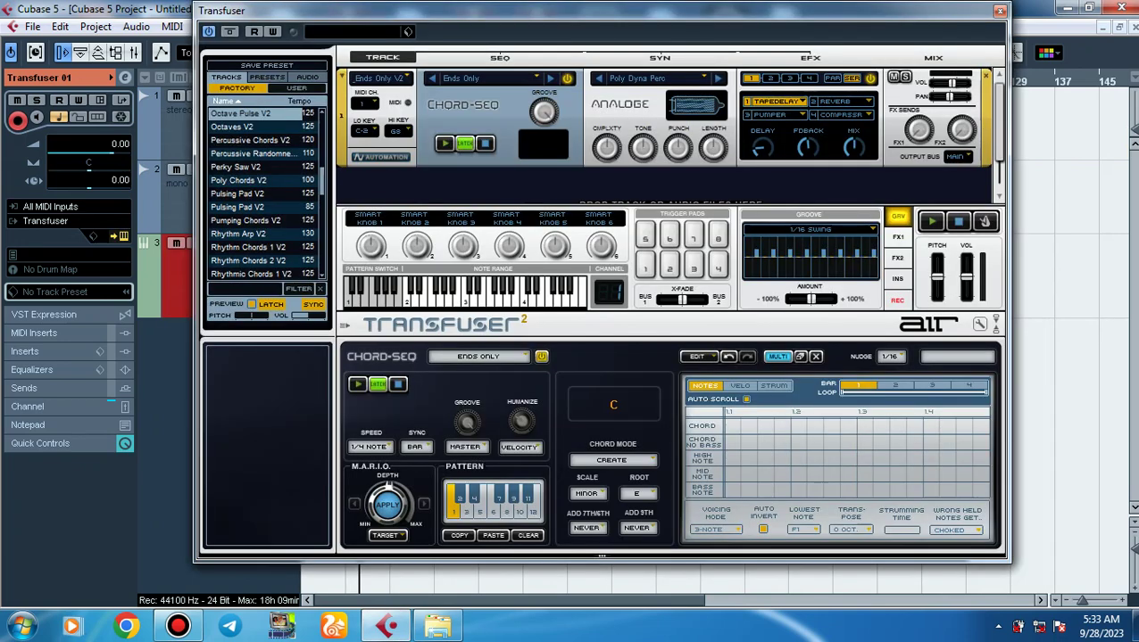
key("space")
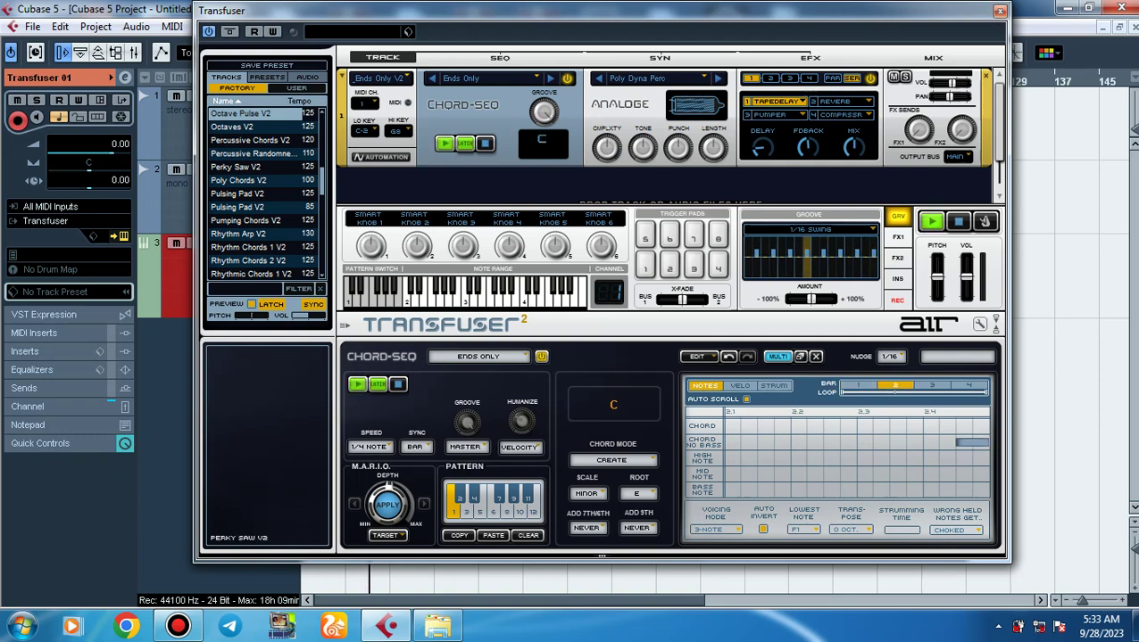
left_click(255, 154)
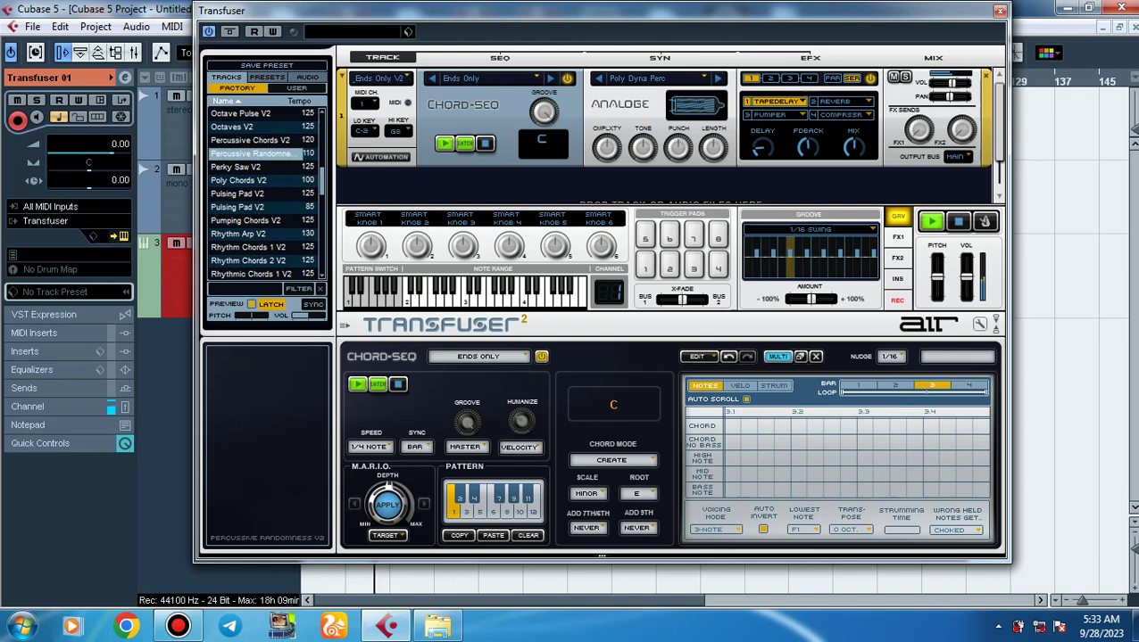
left_click_drag(535, 11, 541, 322)
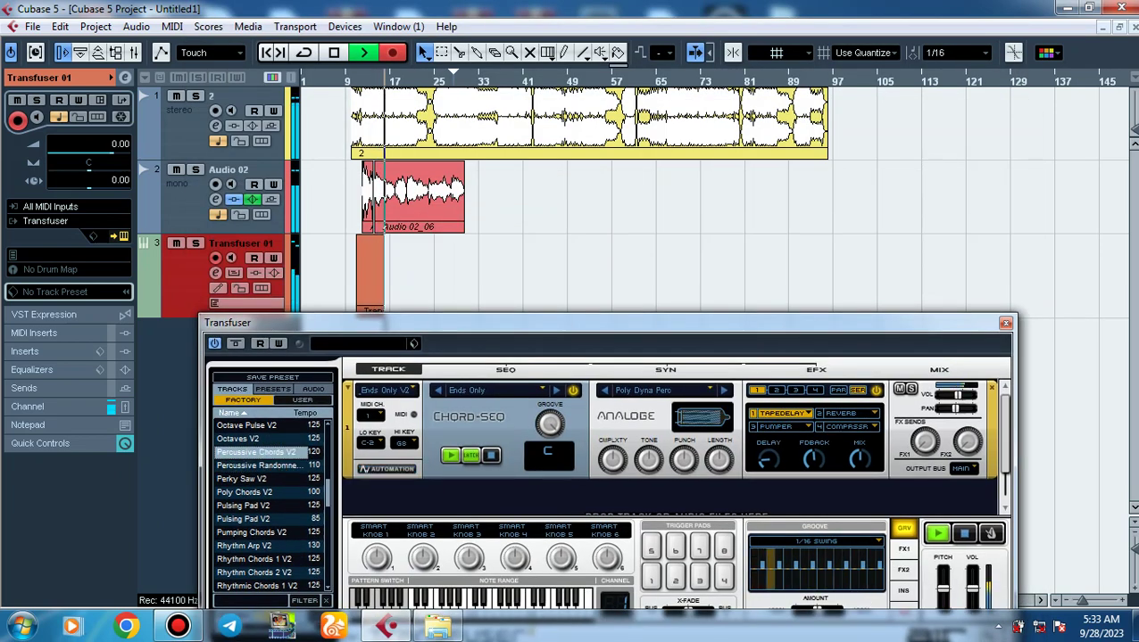
key("space")
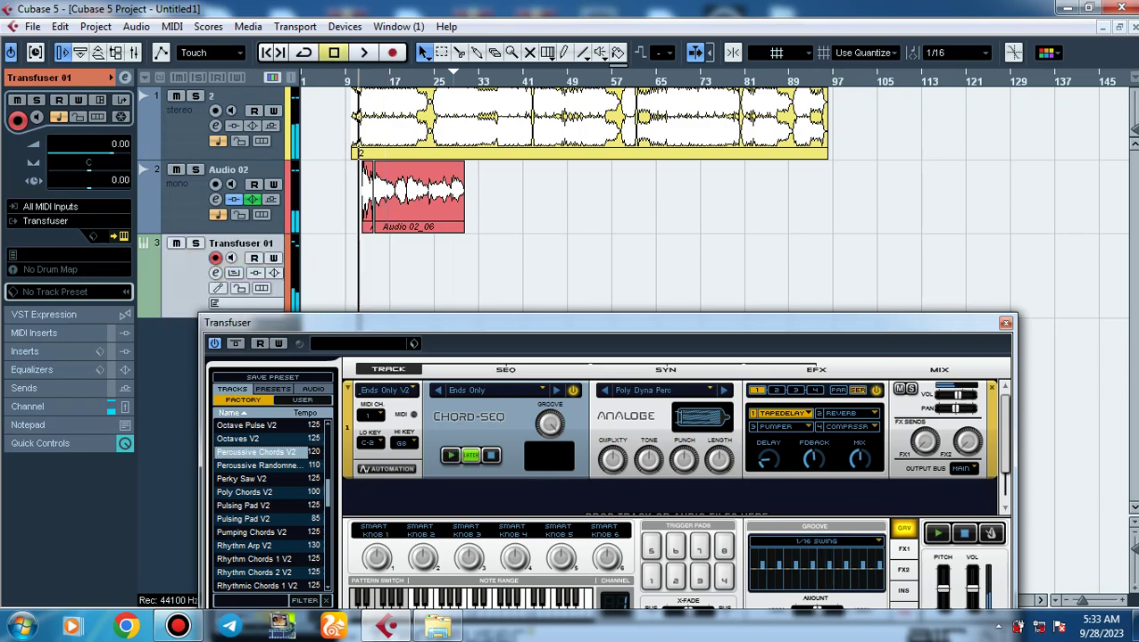
Record a take on the Transfuser 01 track, select the Rhythm Arp V2 phrase while recording, stop, and close the instrument window.
left_click_drag(541, 322, 518, 103)
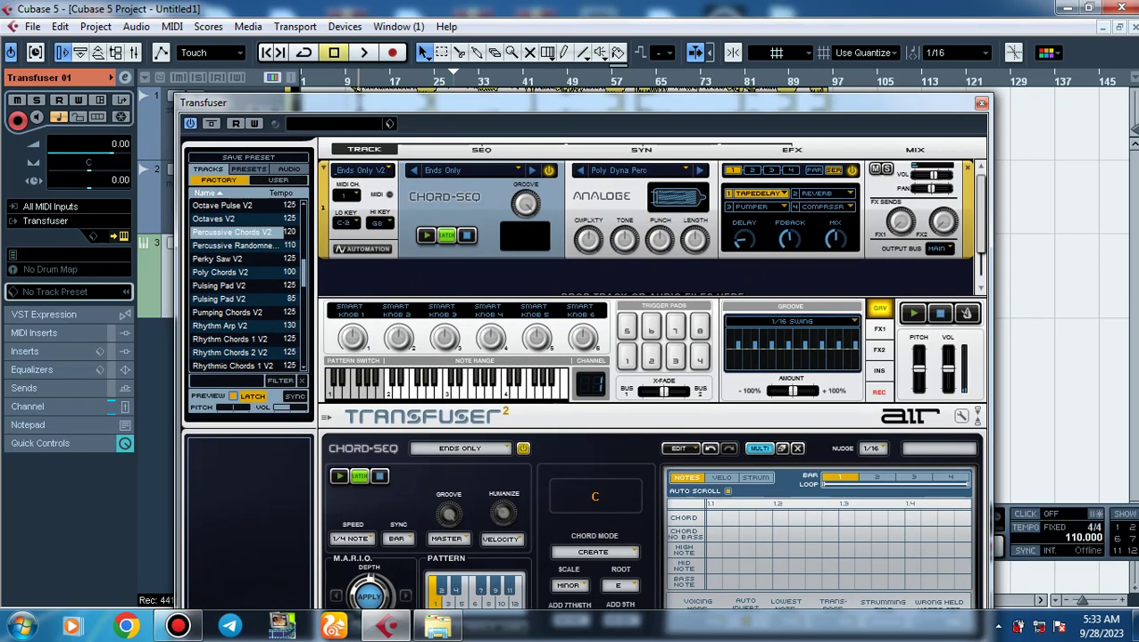
key("KP_Multiply")
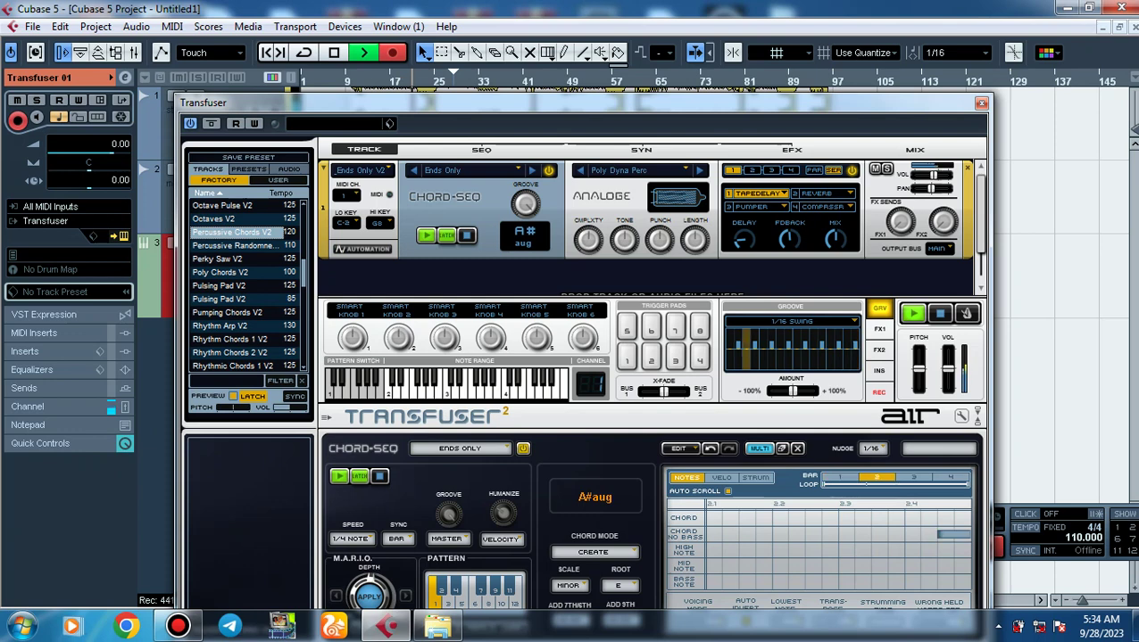
left_click(233, 327)
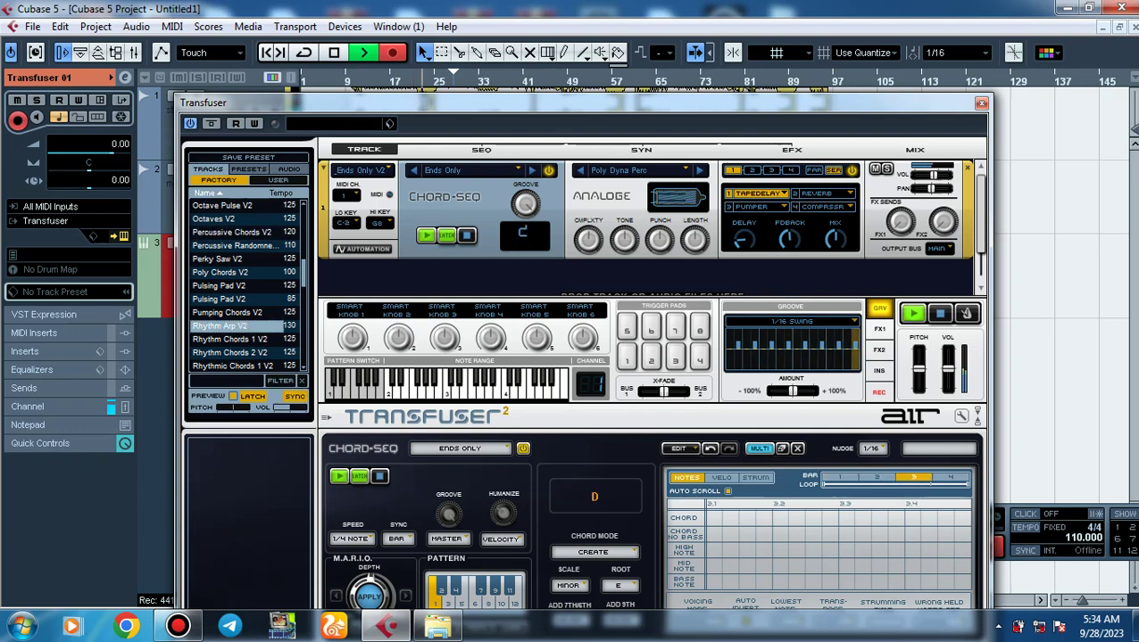
key("space")
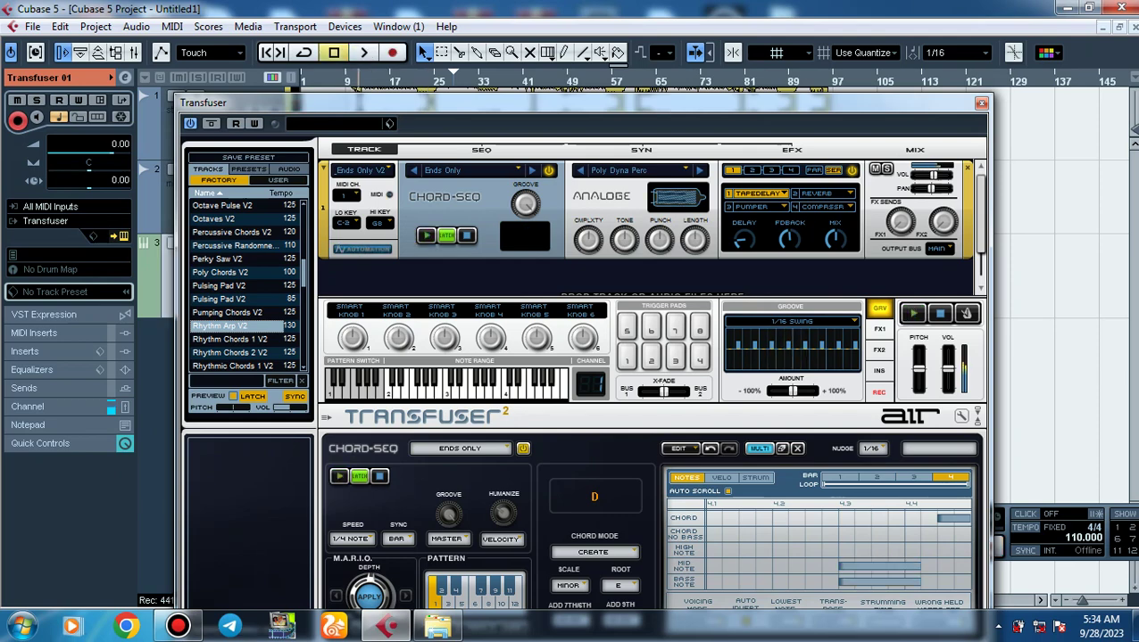
left_click(981, 103)
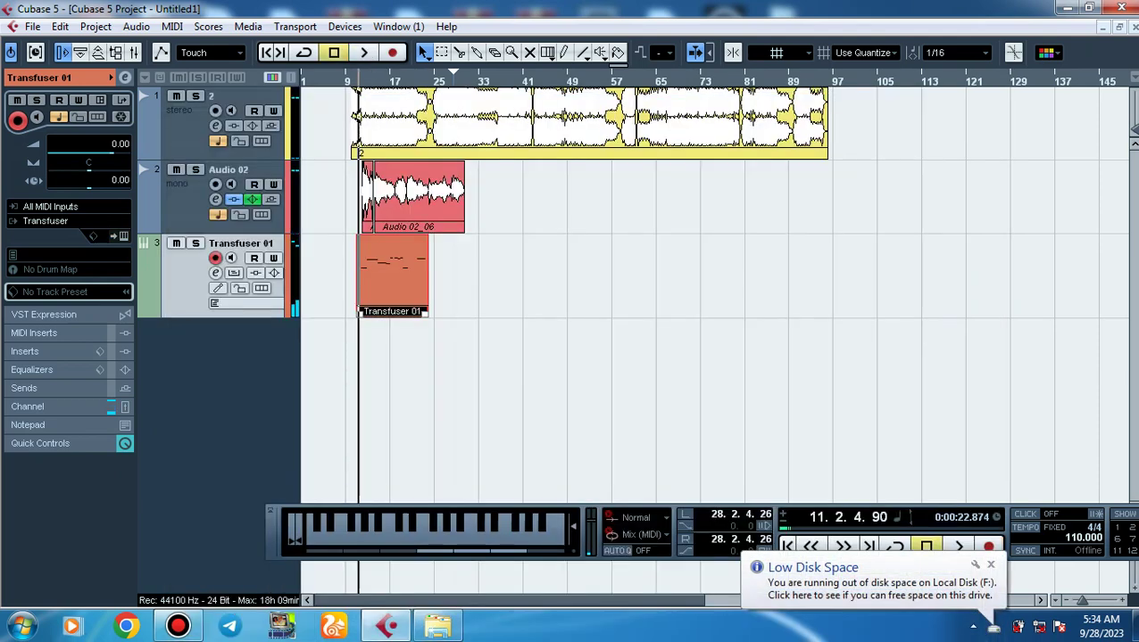
Play back the recorded Transfuser 01 part together with the vocal and backing track, and stop.
key("space")
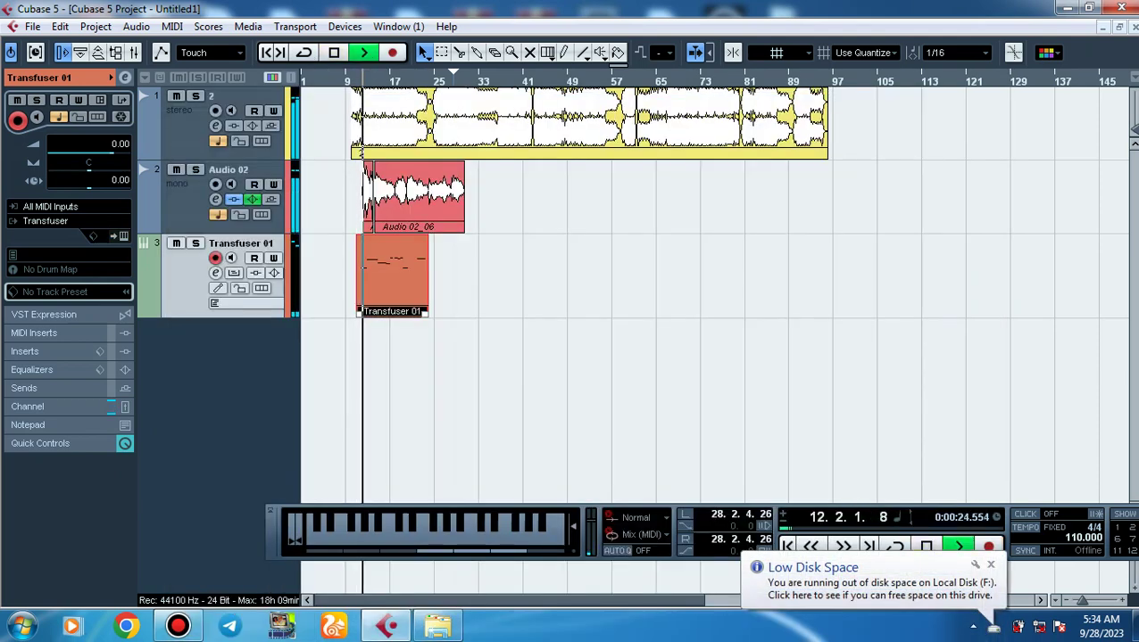
key("s")
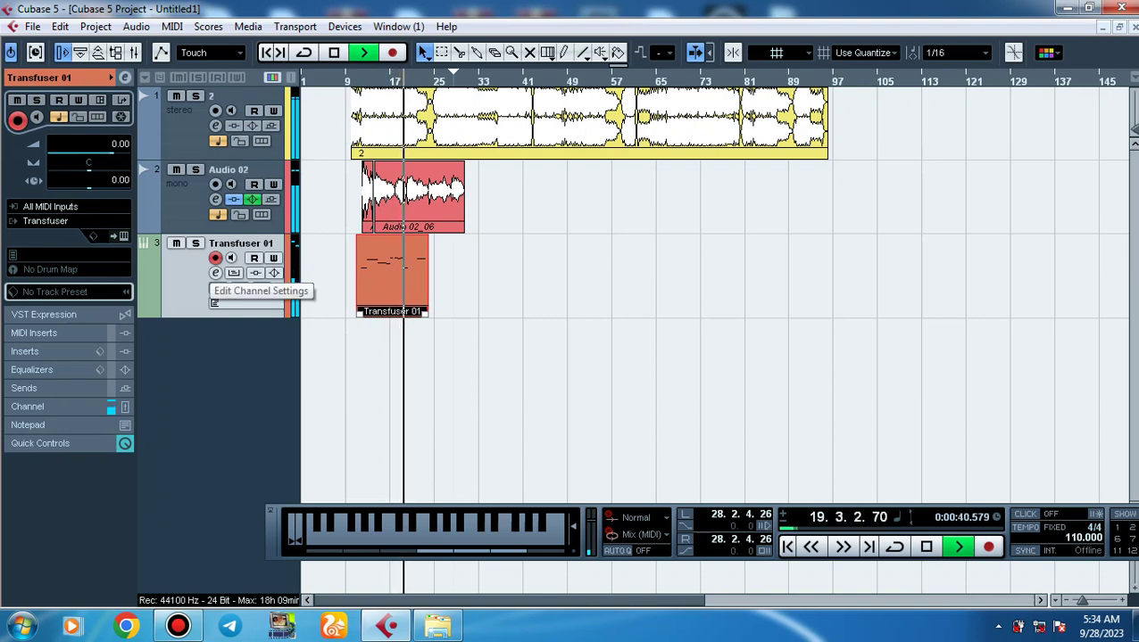
key("space")
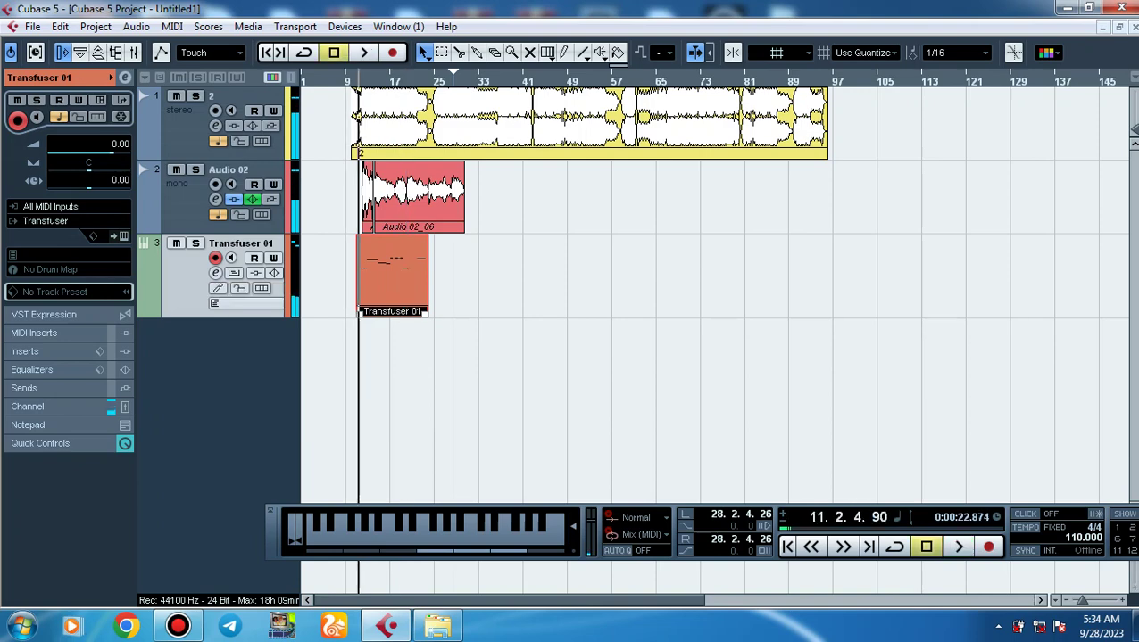
Reopen the Transfuser window, preview the Soft Tines Melody V2, Sparkle Arp V2 and String Octaves V2 phrases, and stop the instrument's playback.
left_click(124, 236)
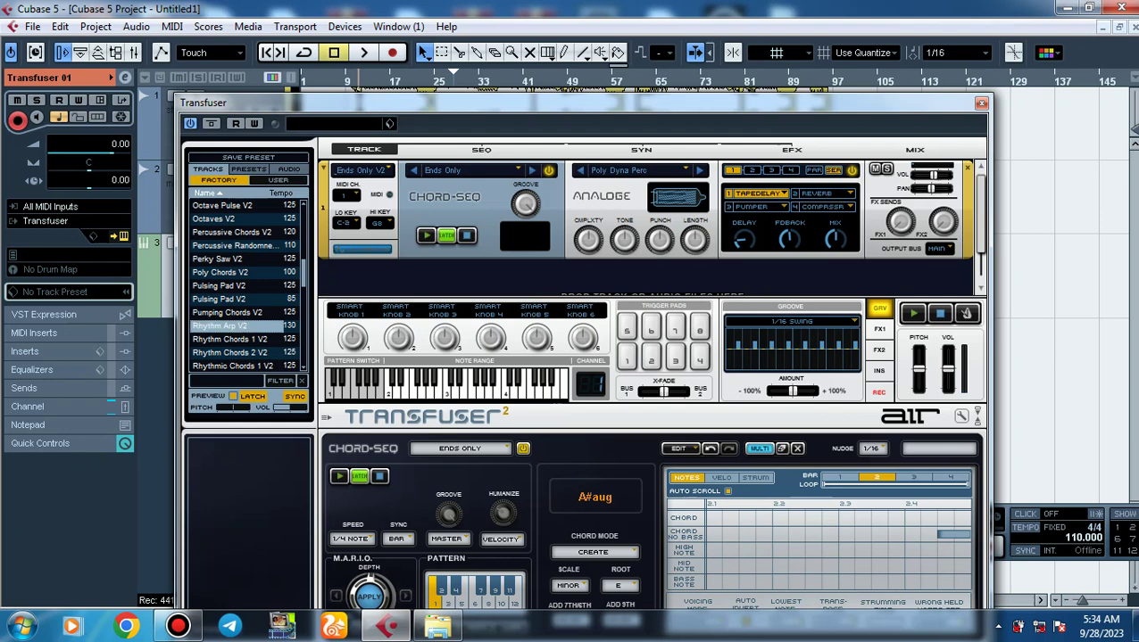
scroll(245, 285, "down", 5)
left_click(230, 259)
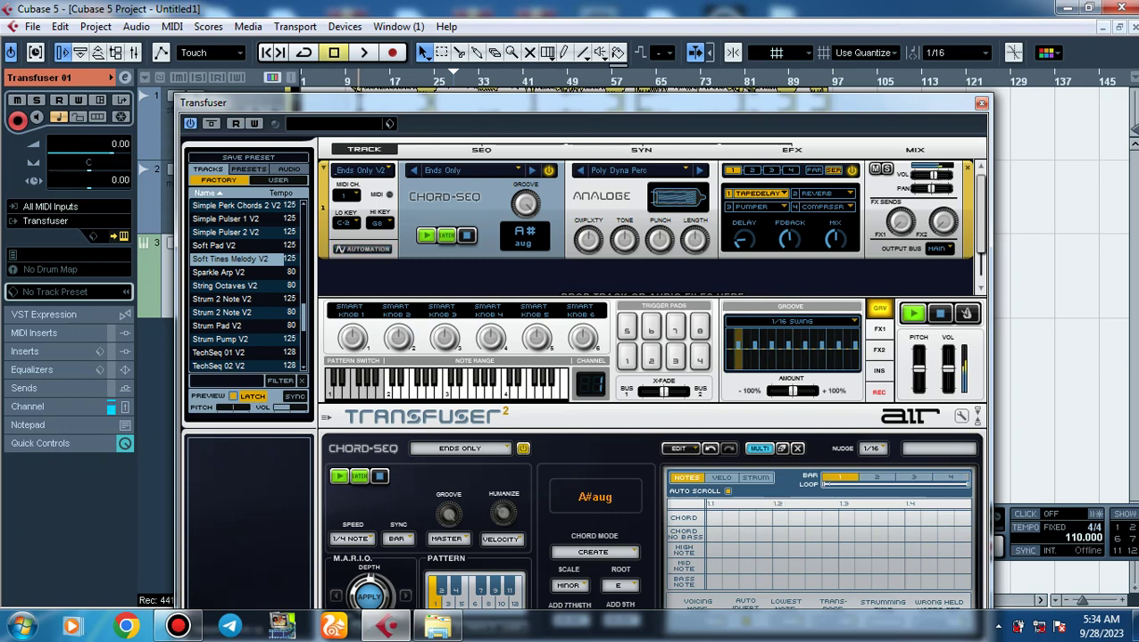
left_click(234, 272)
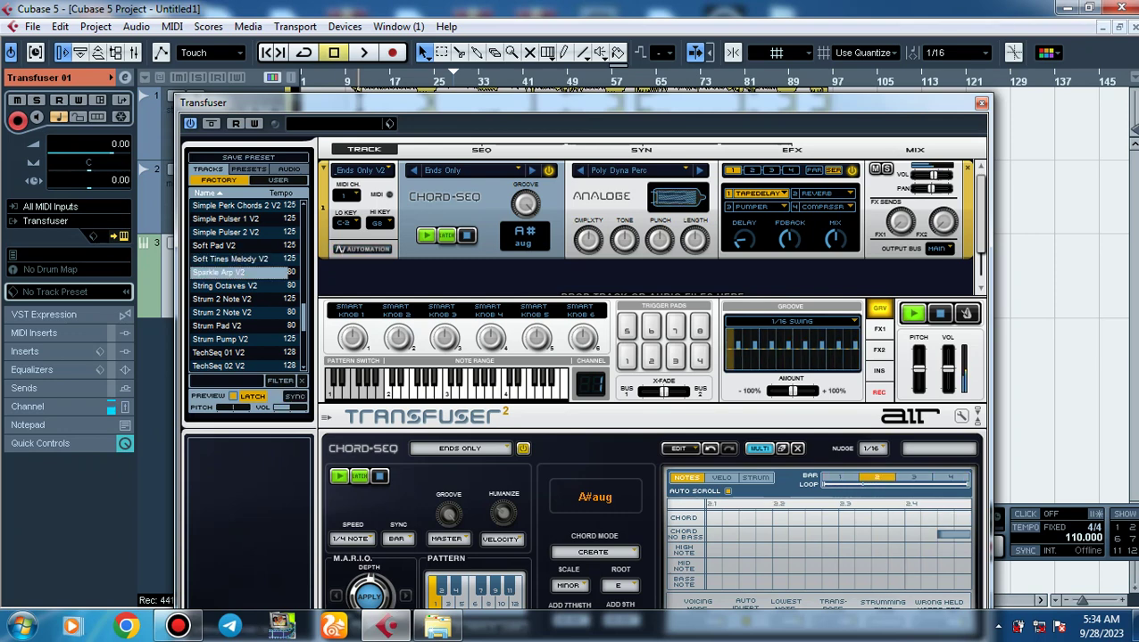
left_click(234, 285)
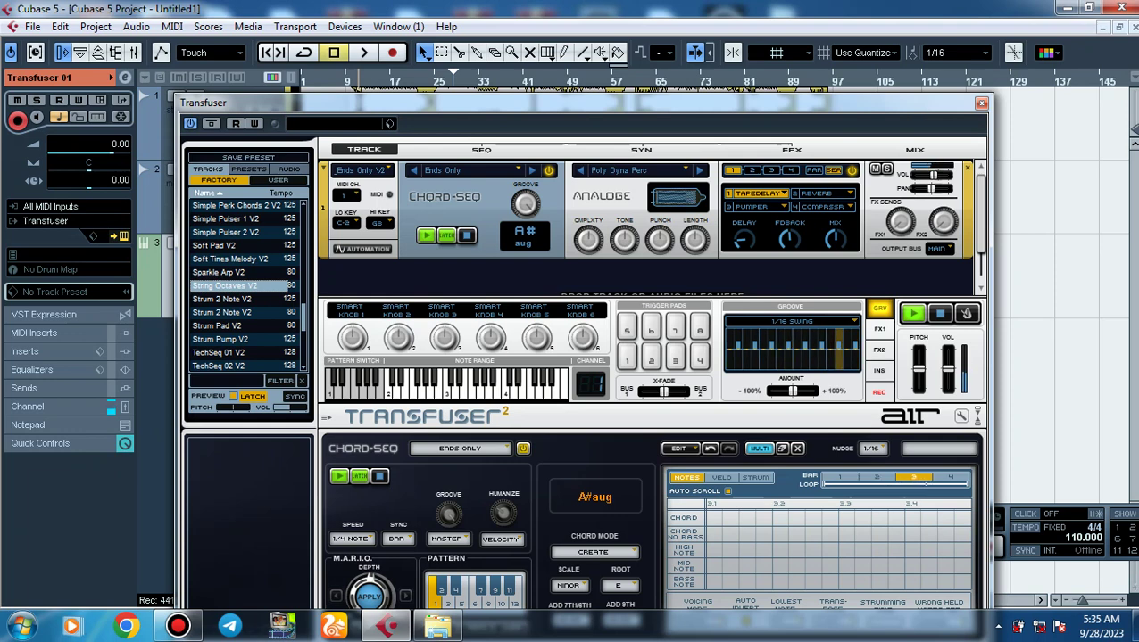
left_click(940, 314)
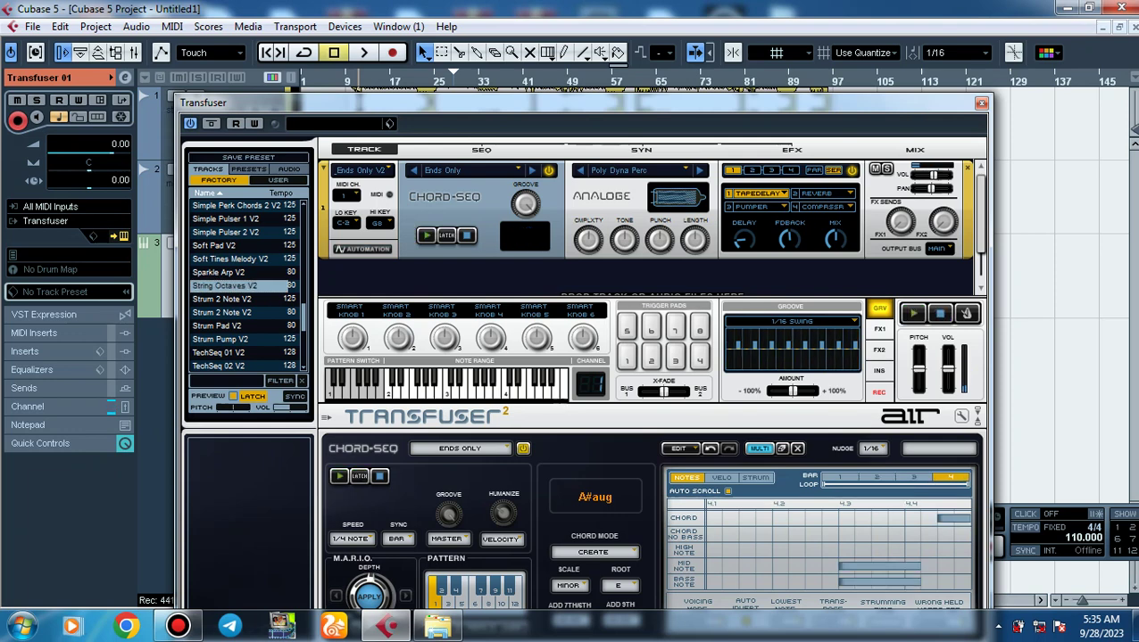
Restart the preview and audition Strum 2 Note V2 at tempo 125, String Octaves V2, Strum Pad V2 and Strum Pump V2.
left_click(362, 249)
key("space")
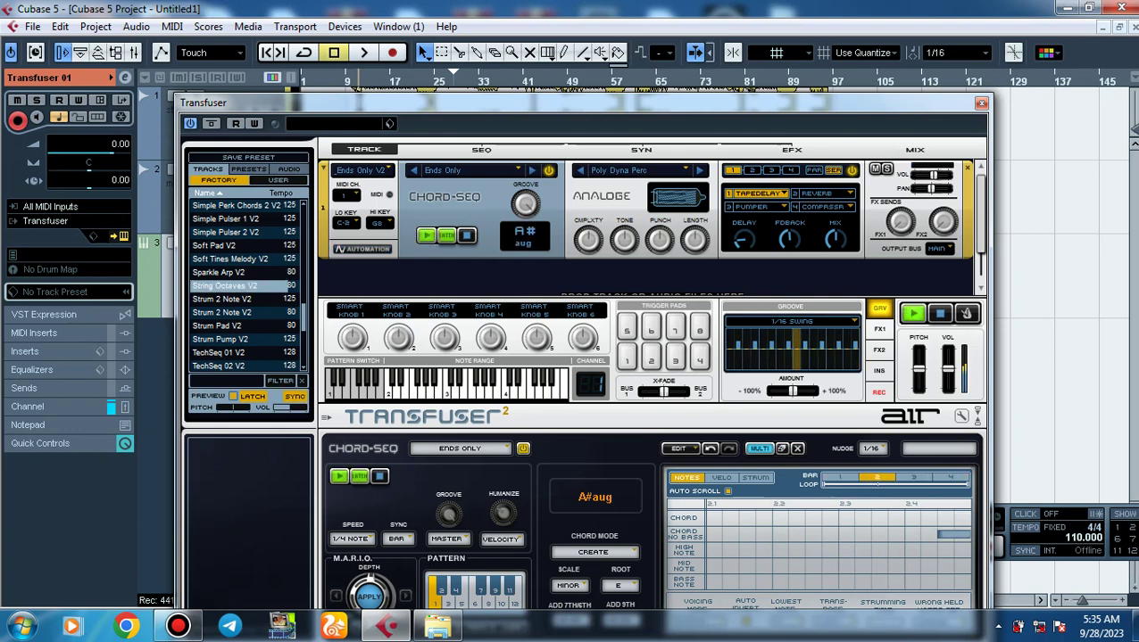
left_click(222, 299)
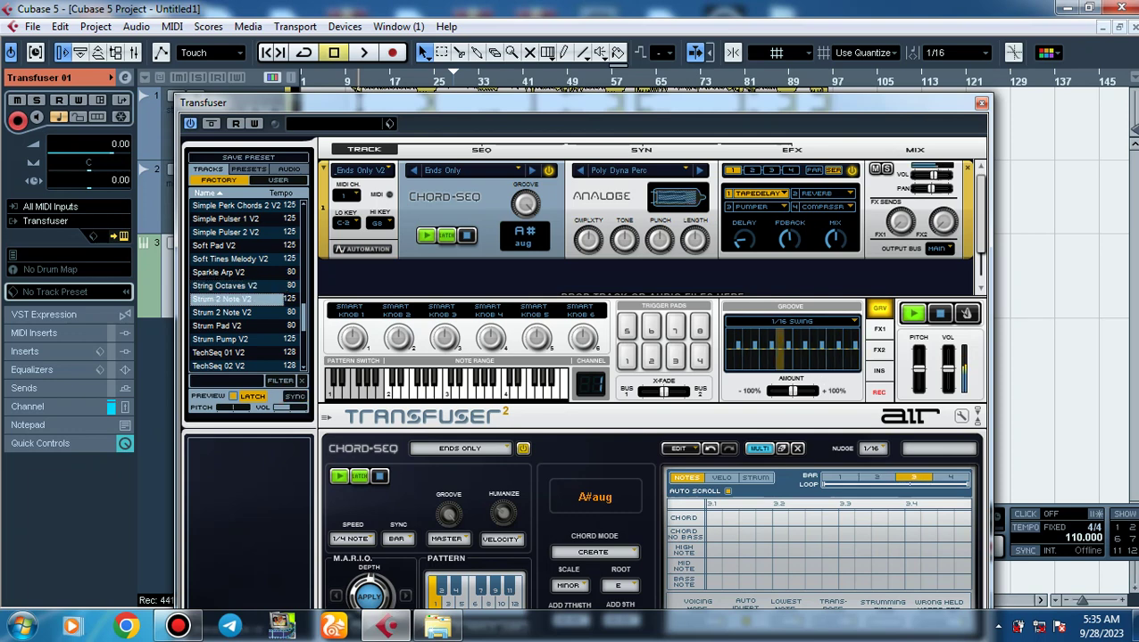
left_click(225, 286)
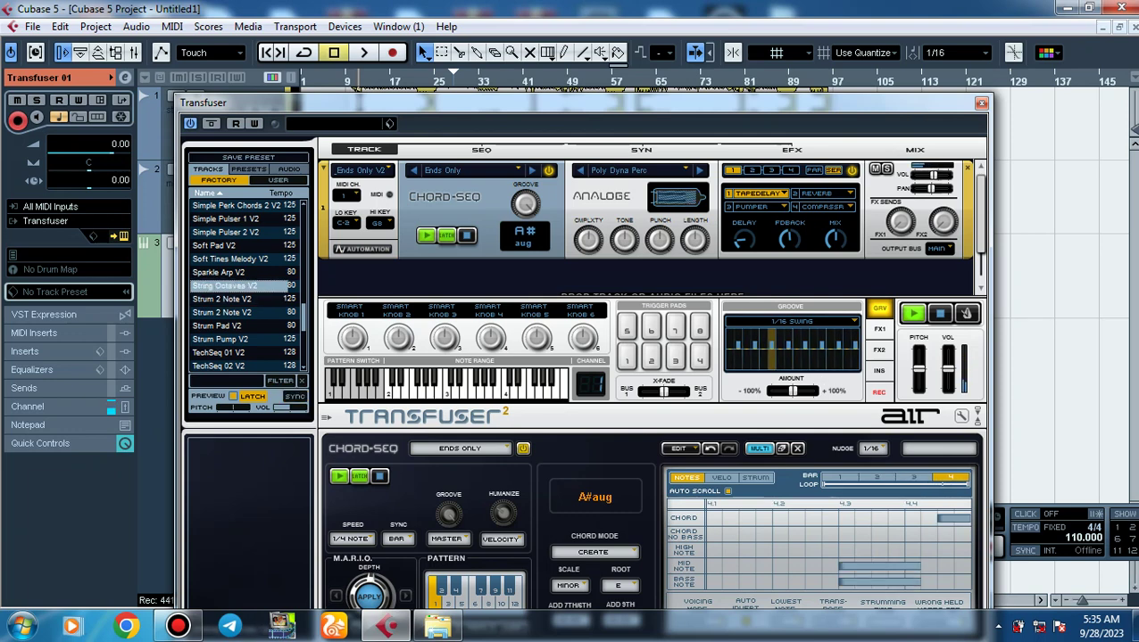
left_click(218, 327)
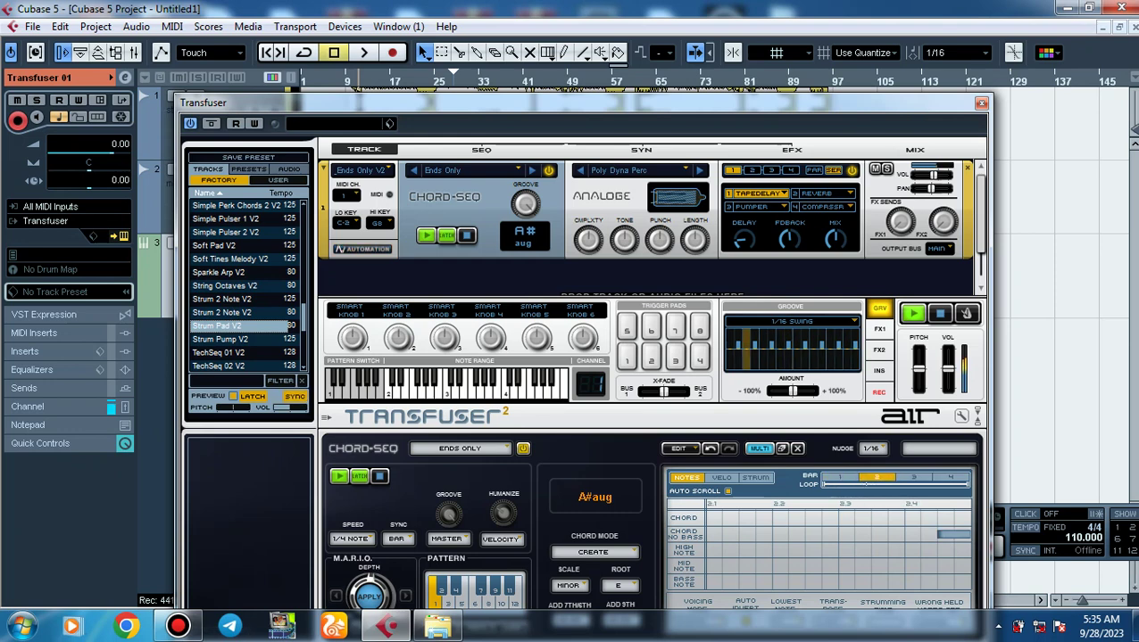
left_click(220, 340)
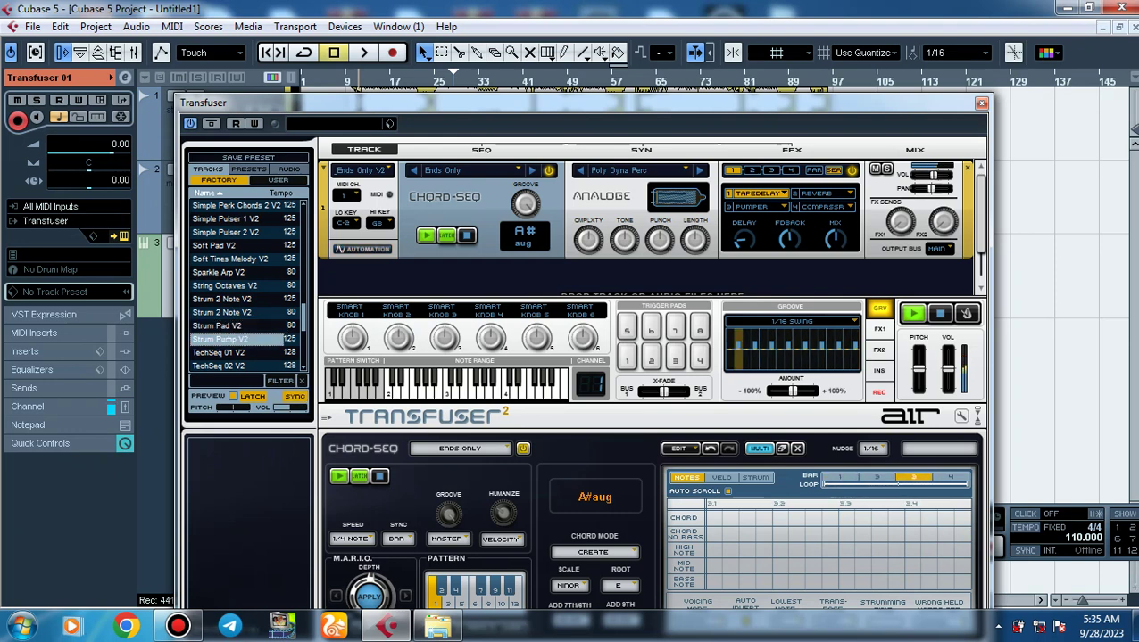
Preview the TechSeq 01 V2, TechSeq 02 V2 and TechSeq 03 V2 phrases.
left_click(221, 353)
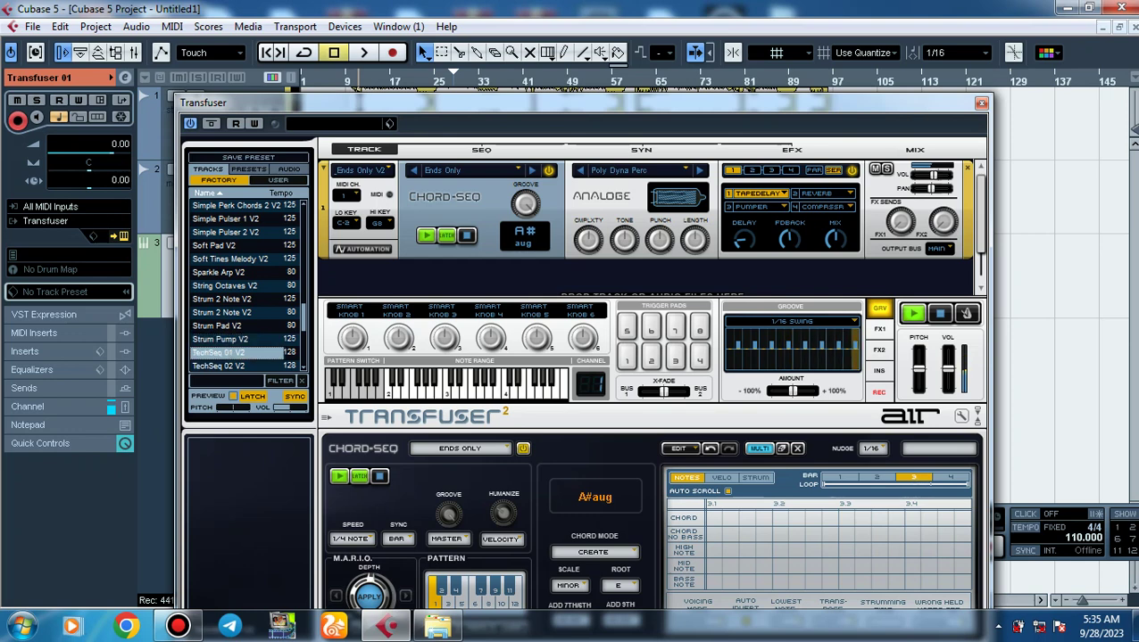
scroll(247, 286, "down", 4)
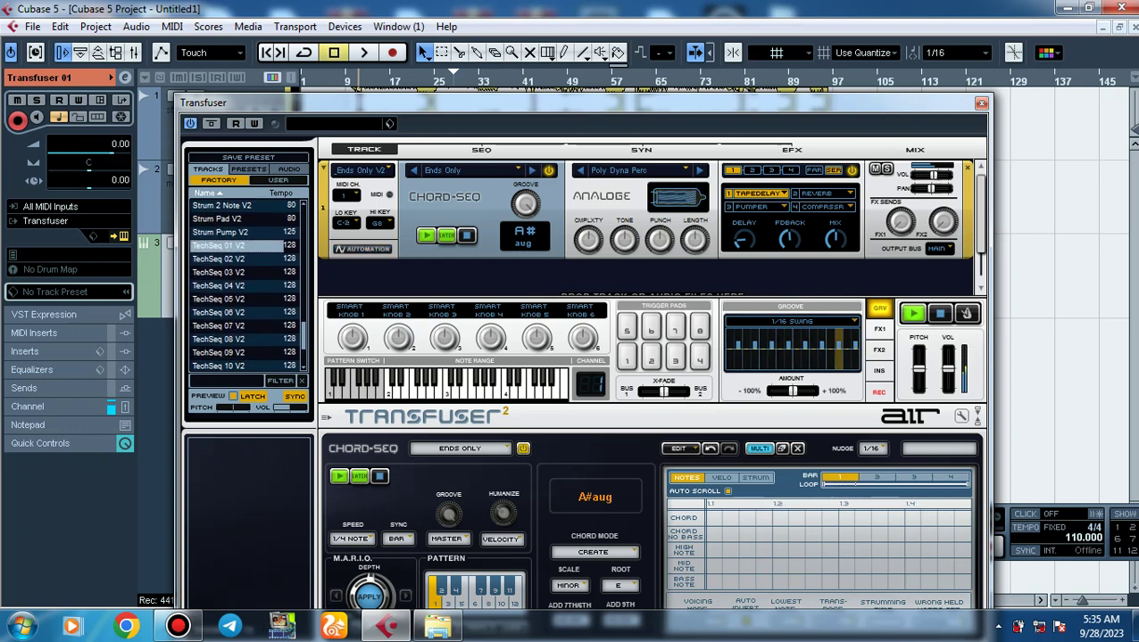
left_click(234, 259)
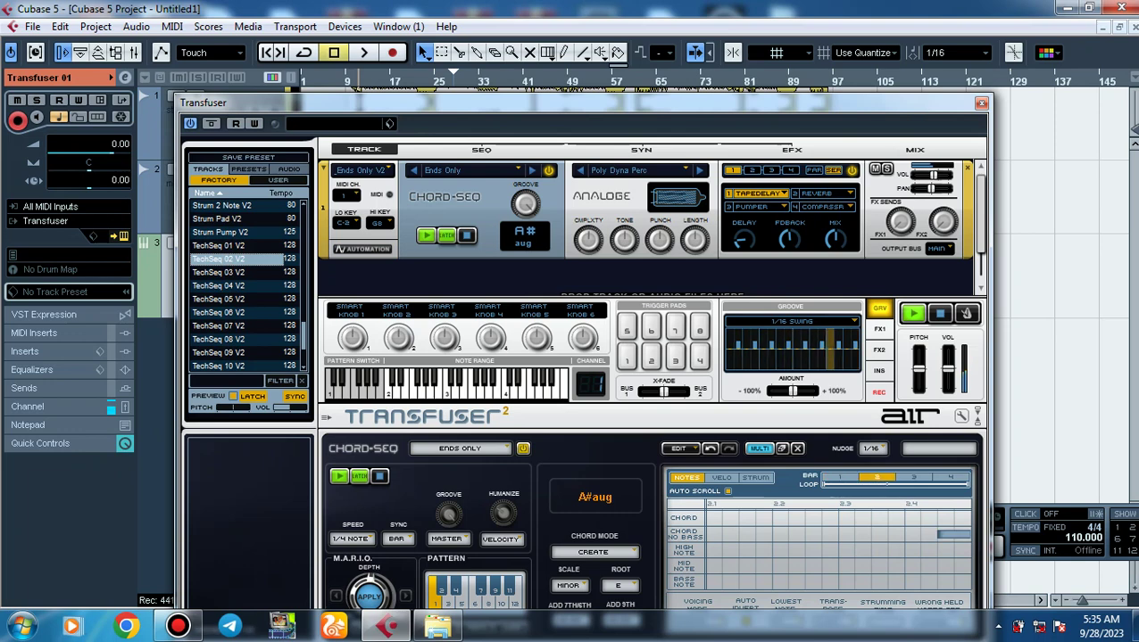
left_click(233, 272)
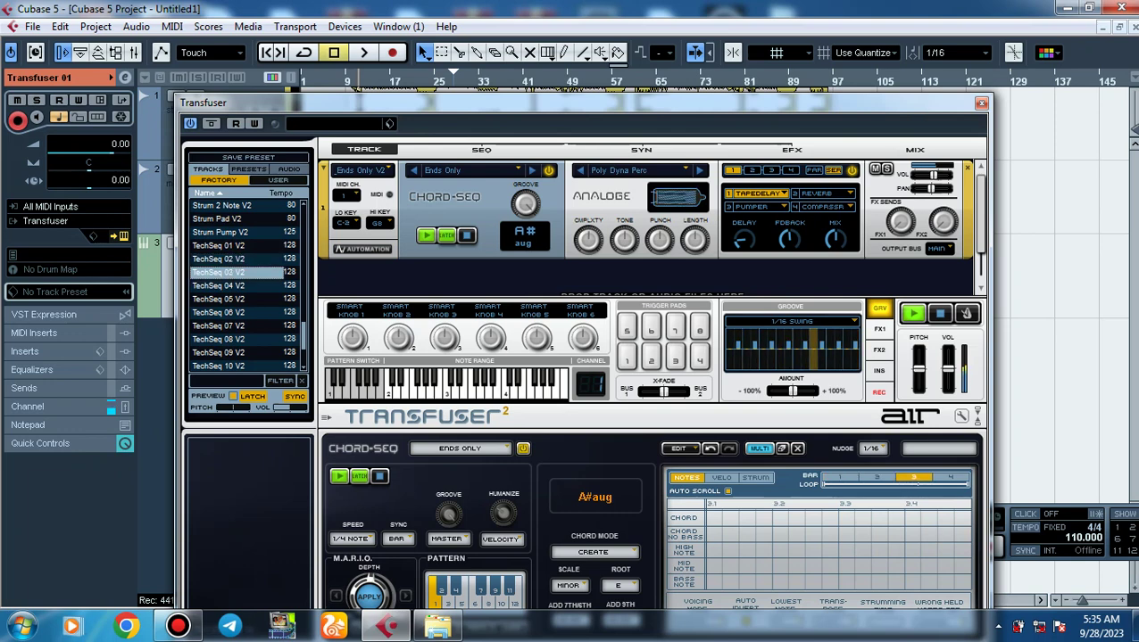
scroll(241, 286, "up", 10)
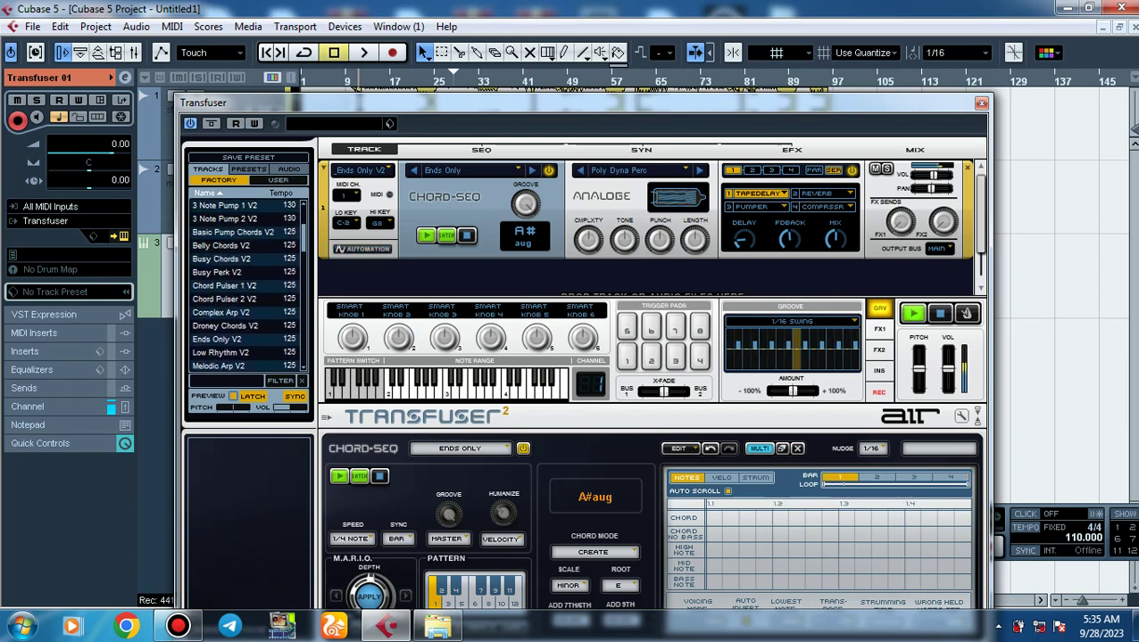
Close the instrument window, record another take over the existing Transfuser 01 part, and delete the recorded parts from the track.
left_click(981, 104)
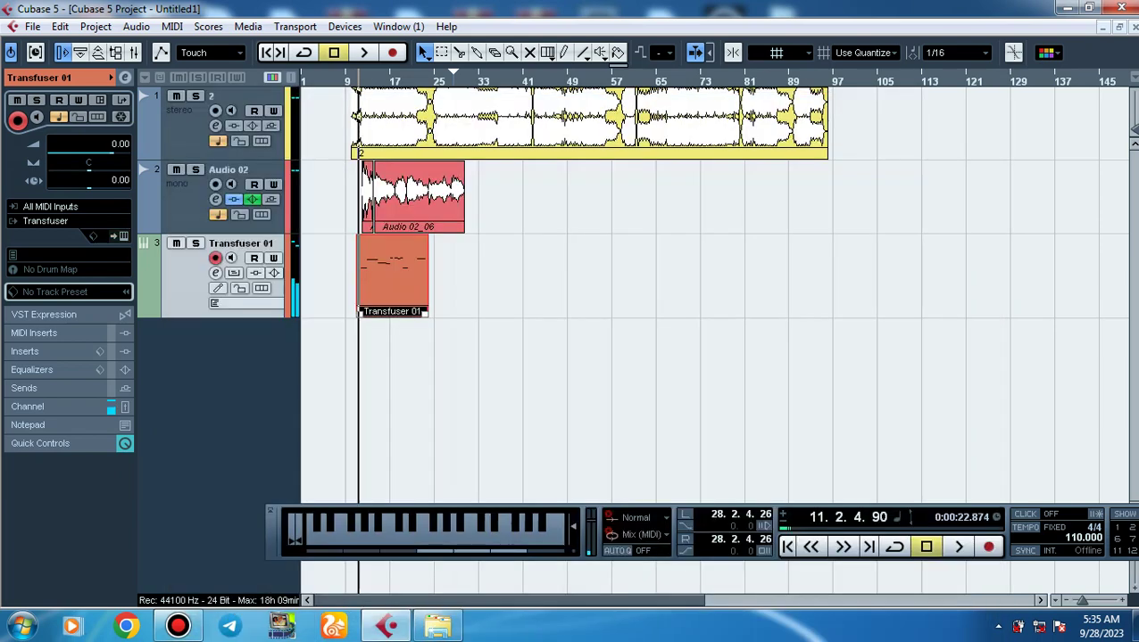
key("space")
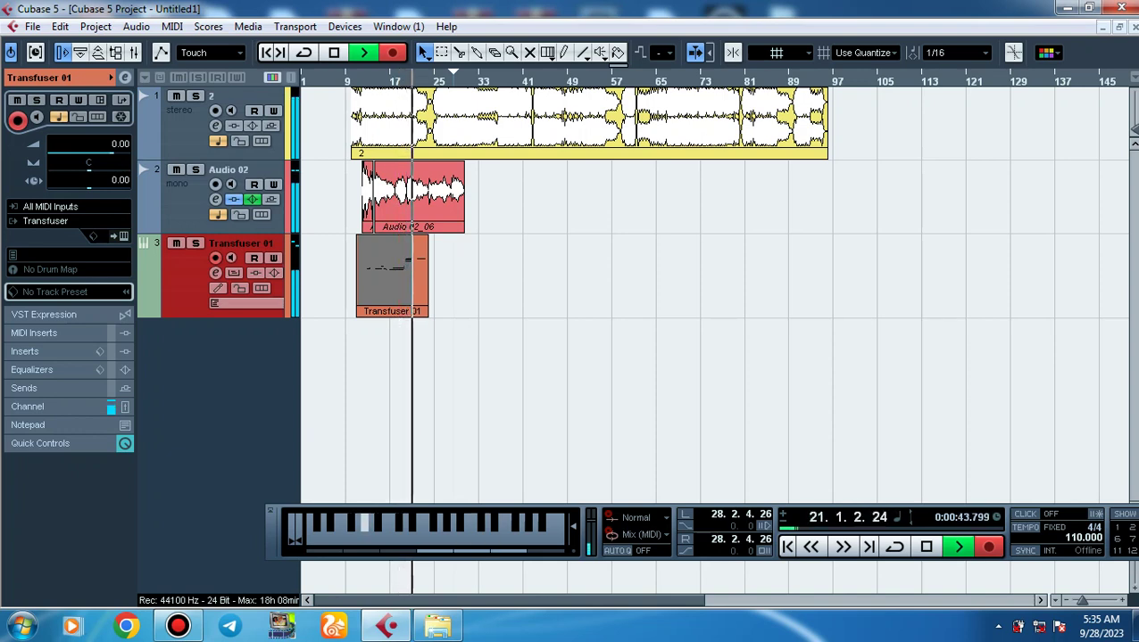
key("space")
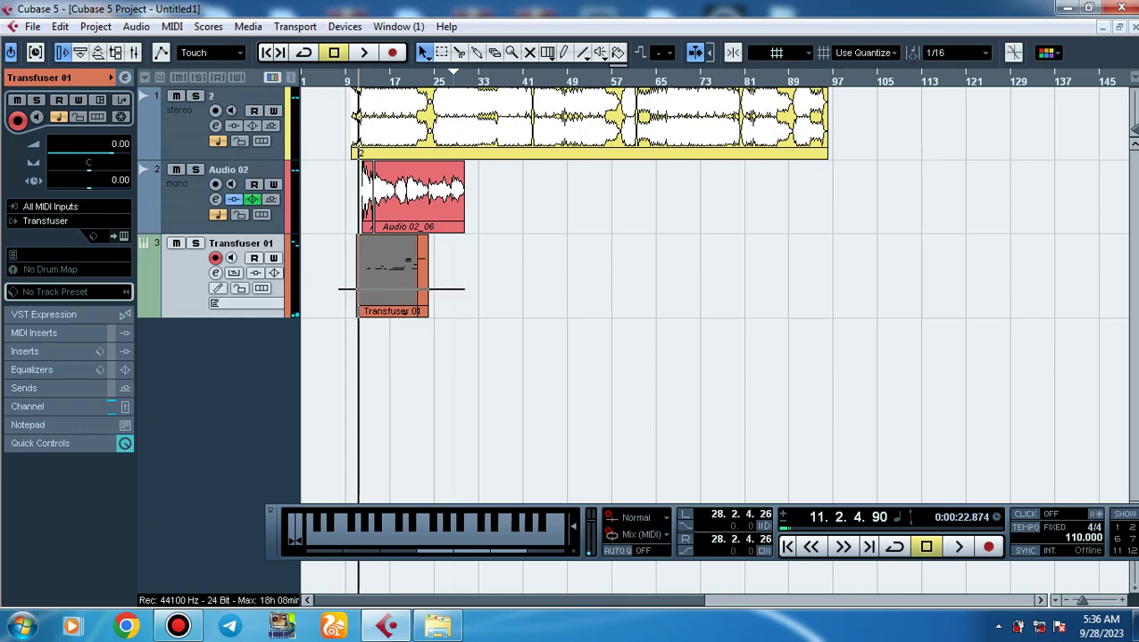
key("Delete")
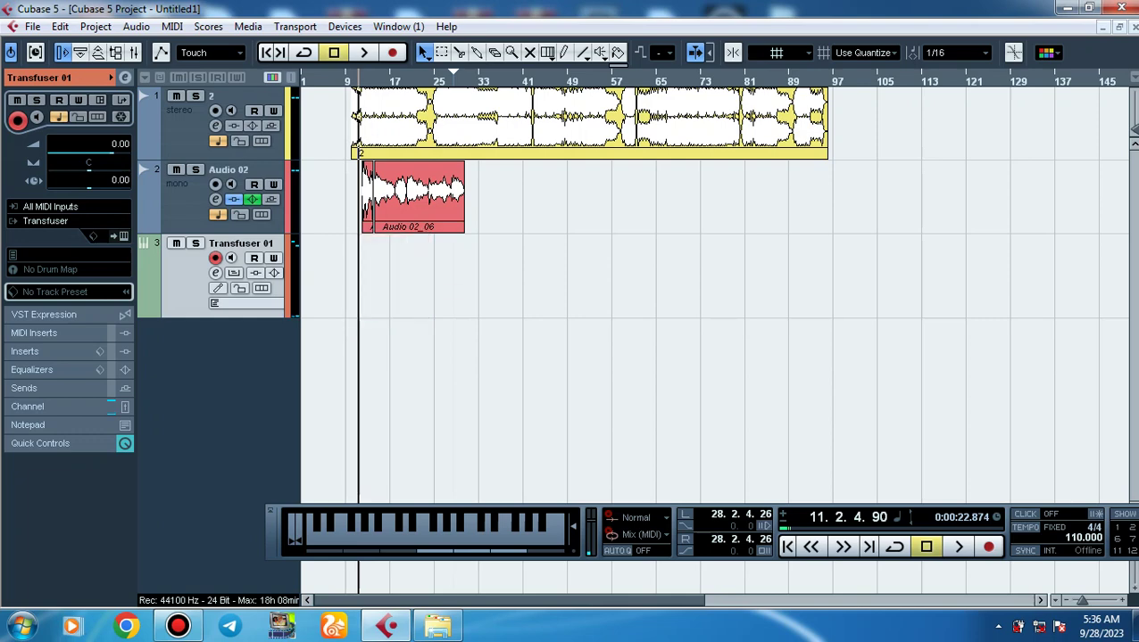
Reopen the Transfuser window and open the 01 Drum Tracks folder in the factory track browser.
left_click(124, 236)
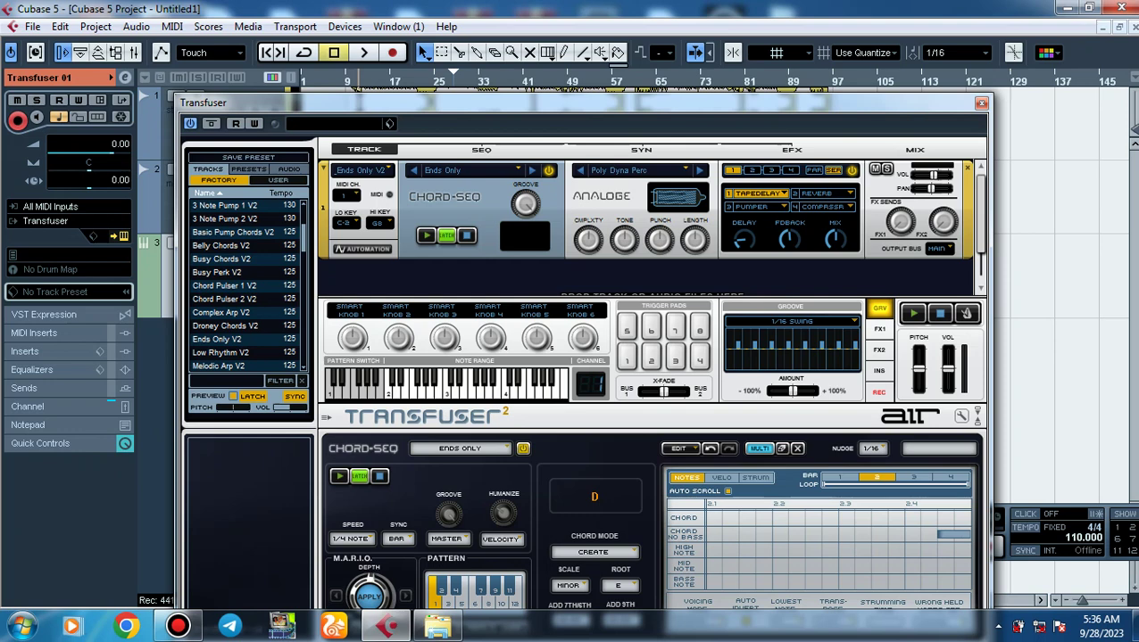
scroll(246, 286, "down", 6)
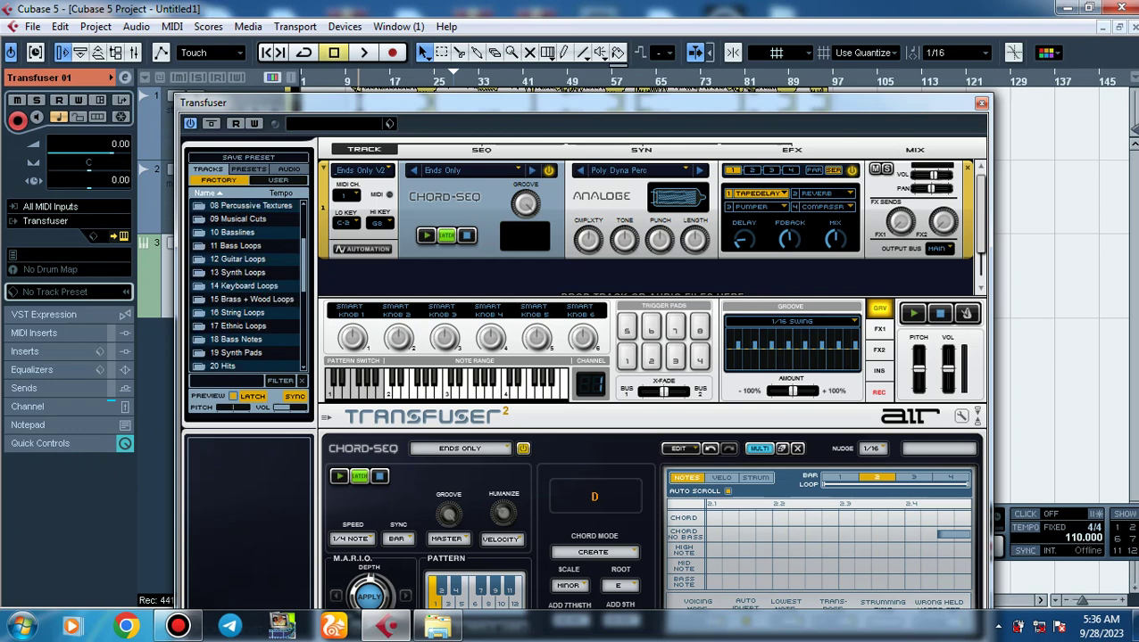
scroll(246, 286, "up", 3)
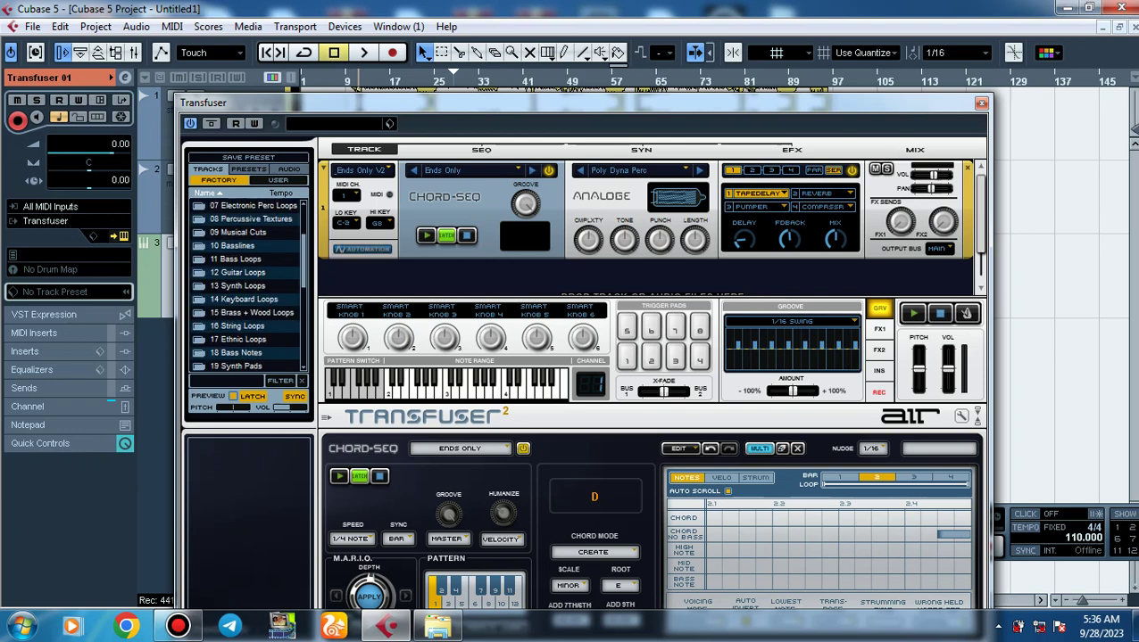
left_click(238, 206)
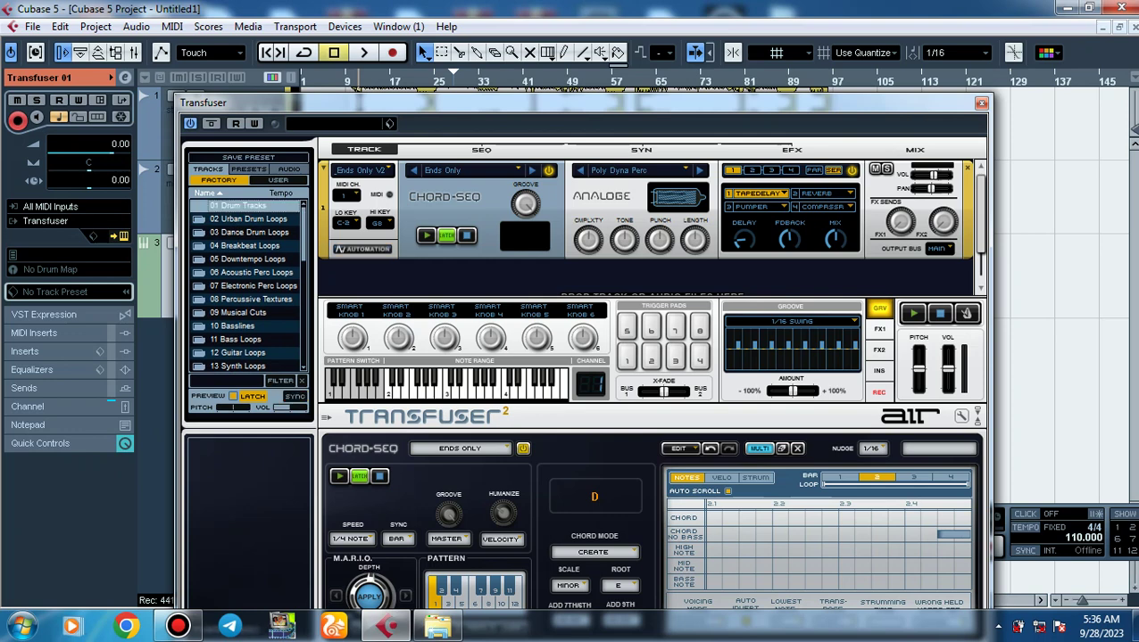
double_click(238, 206)
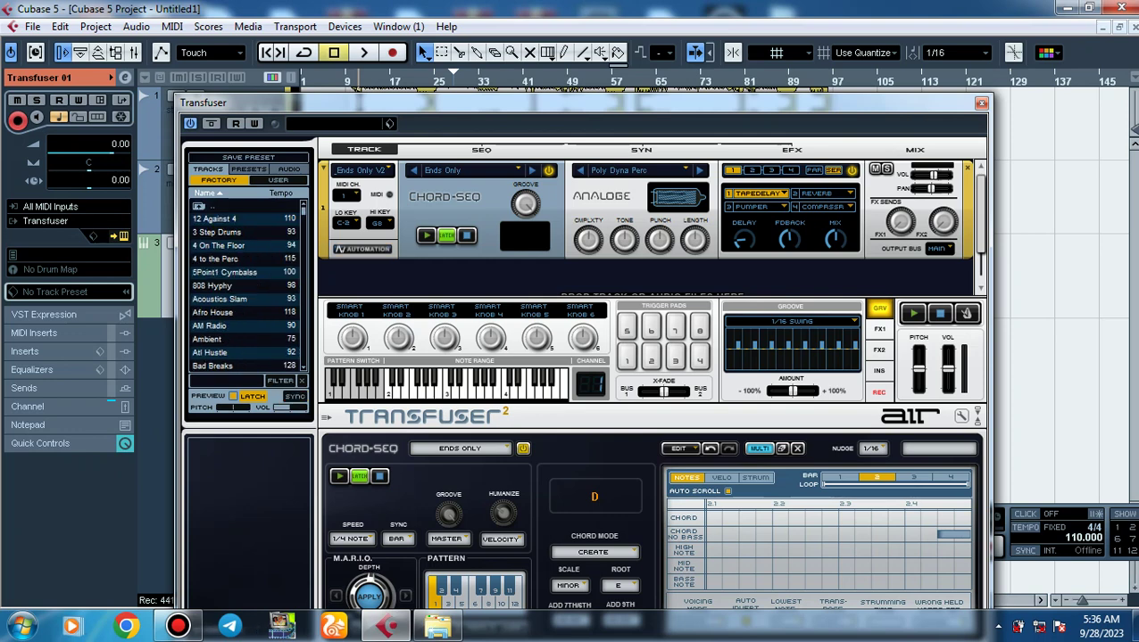
Preview the 12 Against 4 and 3 Step Drums patterns and reposition the Transfuser window to show its full interface.
left_click(236, 219)
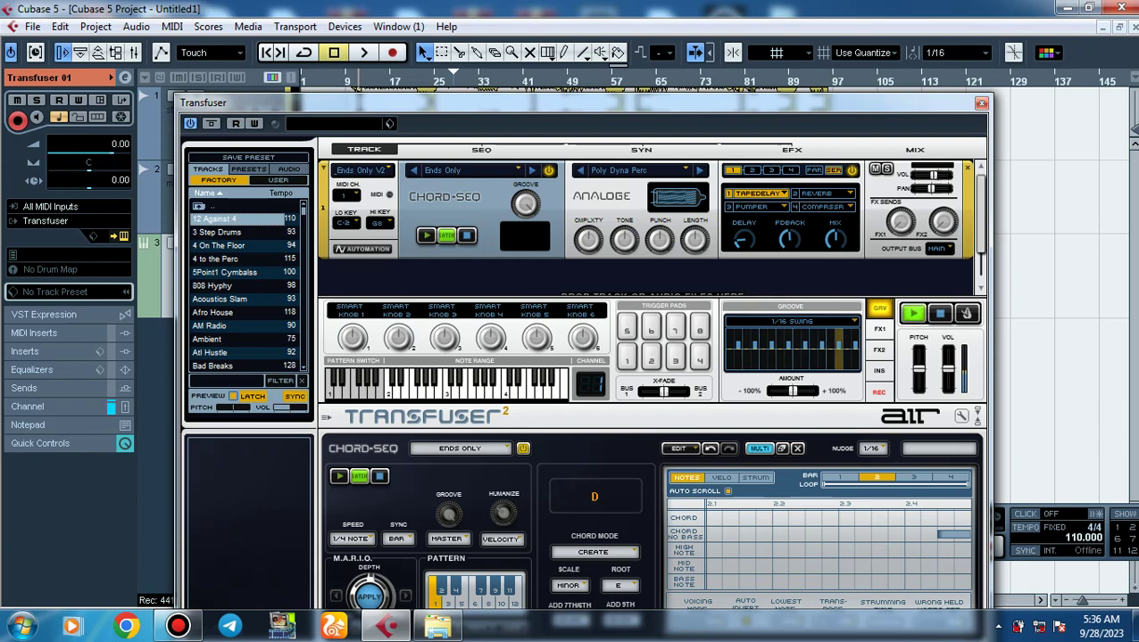
left_click_drag(571, 103, 564, 55)
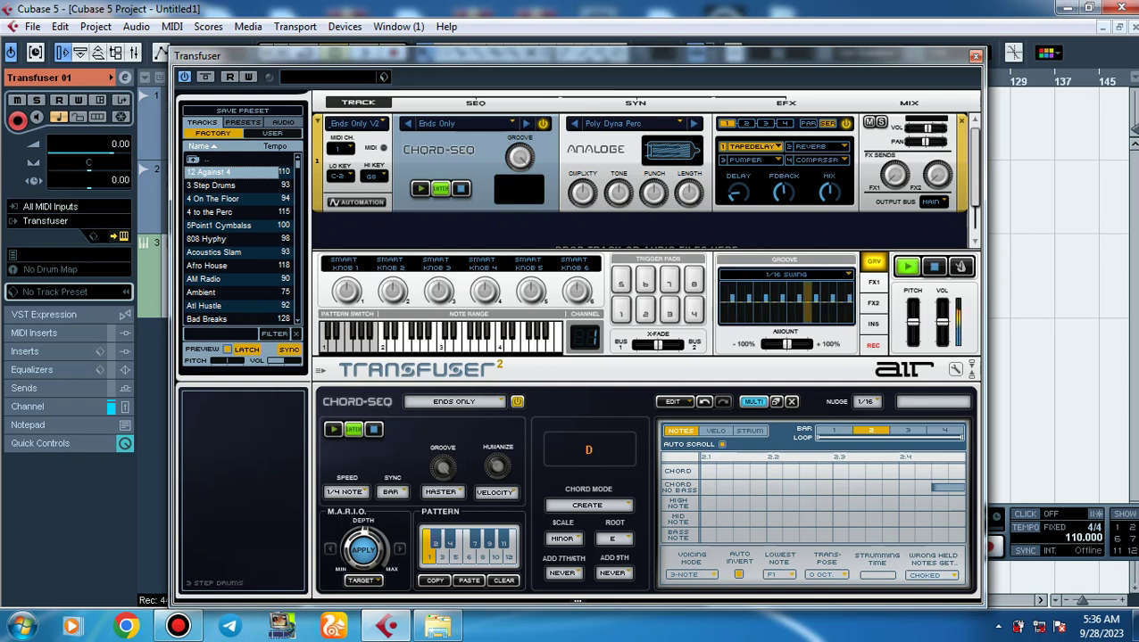
left_click(214, 186)
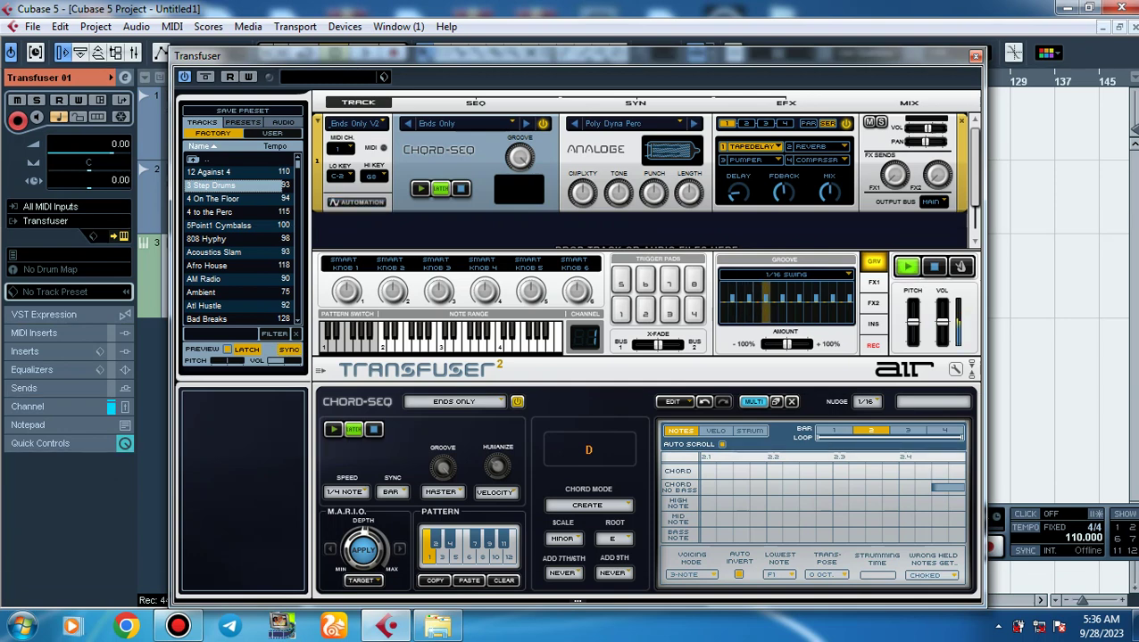
Preview the 4 On The Floor and 4 to the Perc drum patterns, and run the project playback alongside the latter.
left_click(215, 199)
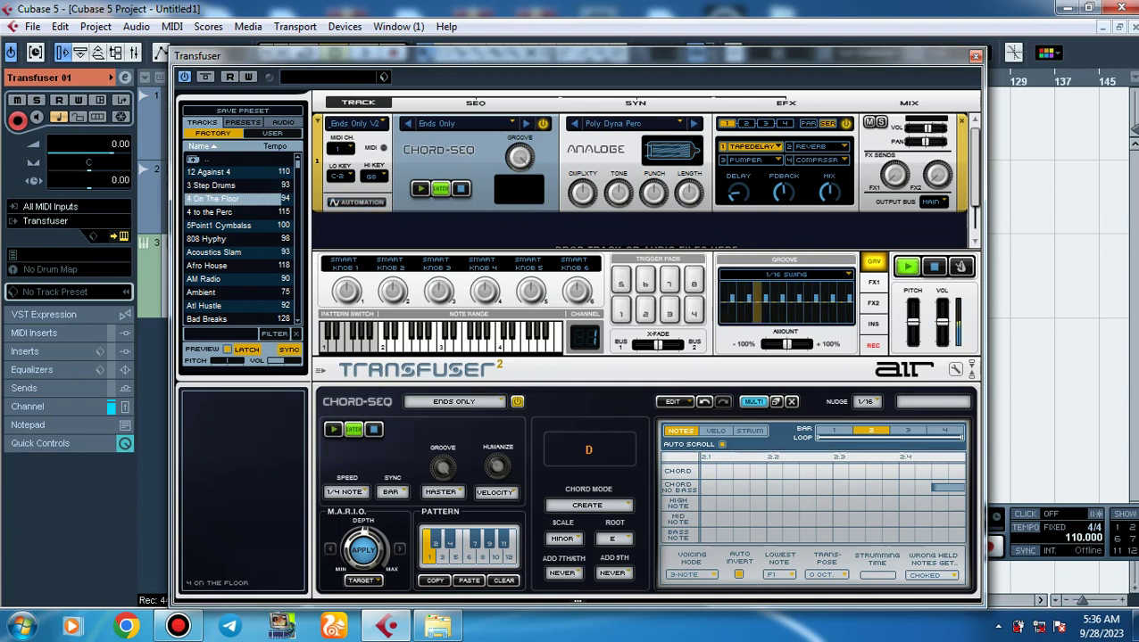
left_click(215, 212)
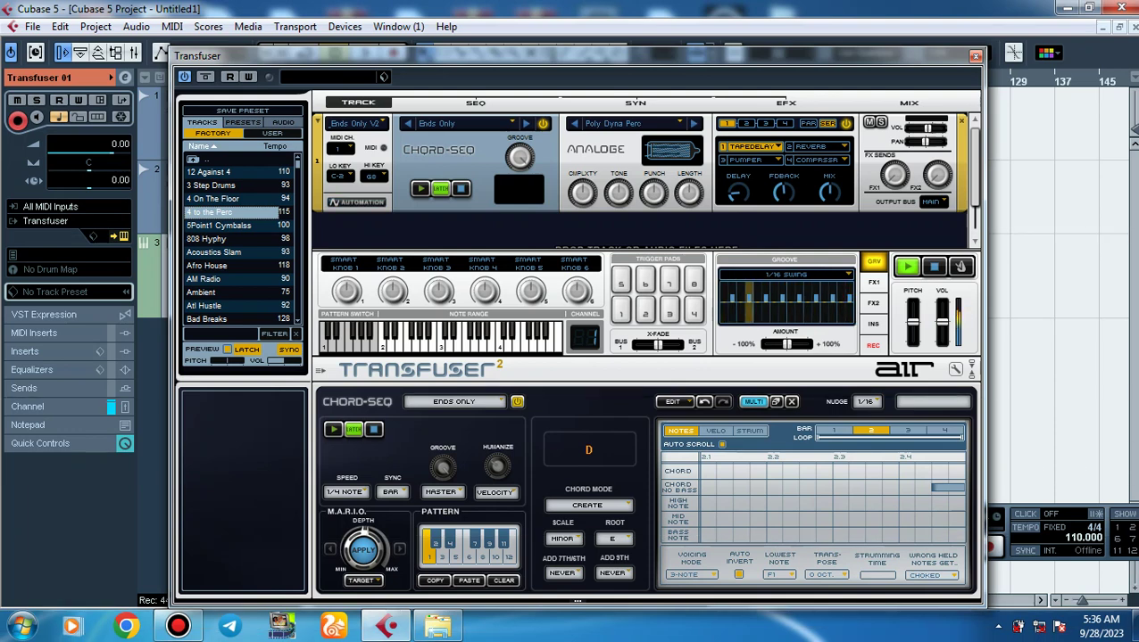
key("space")
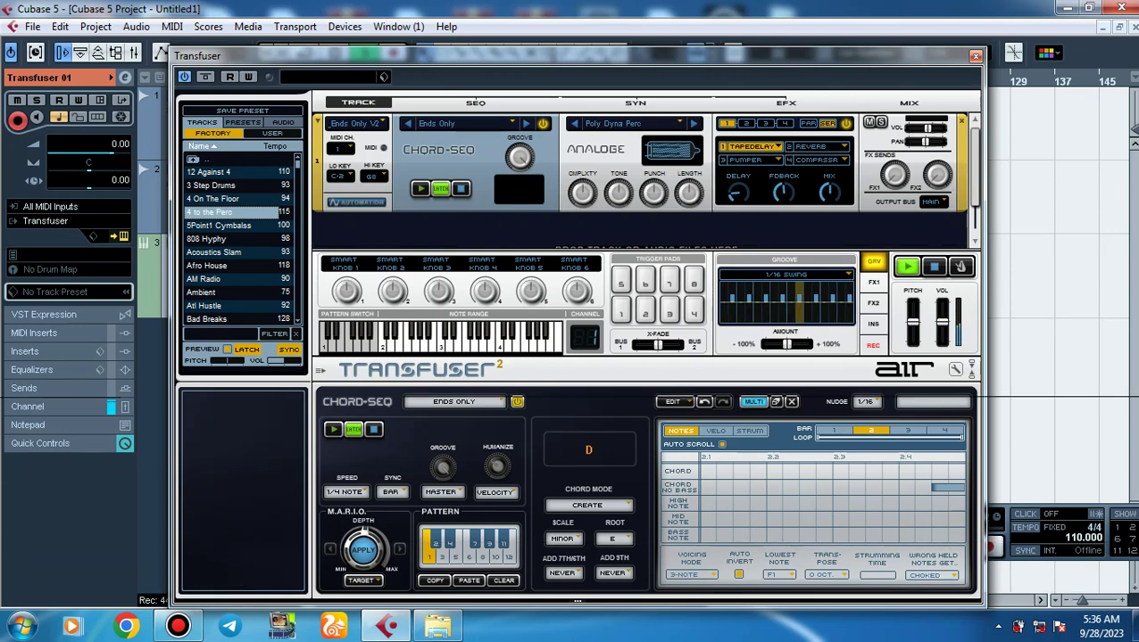
key("space")
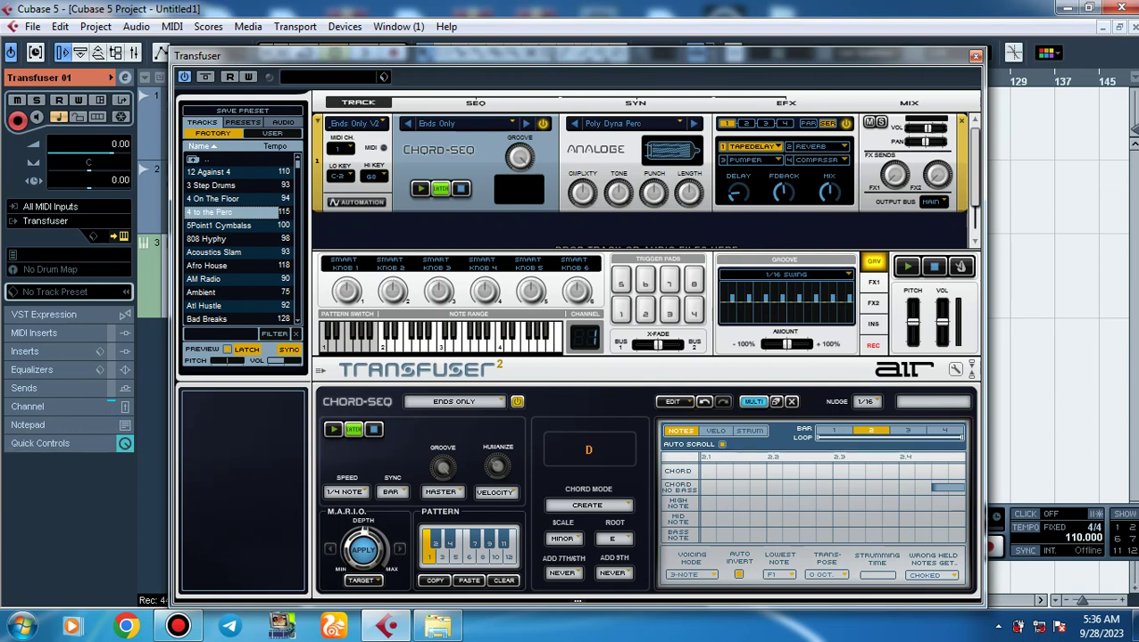
Preview the 5Point1 Cymbalss, 808 Hyphy, Acoustics Slam and Doughnuts drum patterns.
left_click(218, 226)
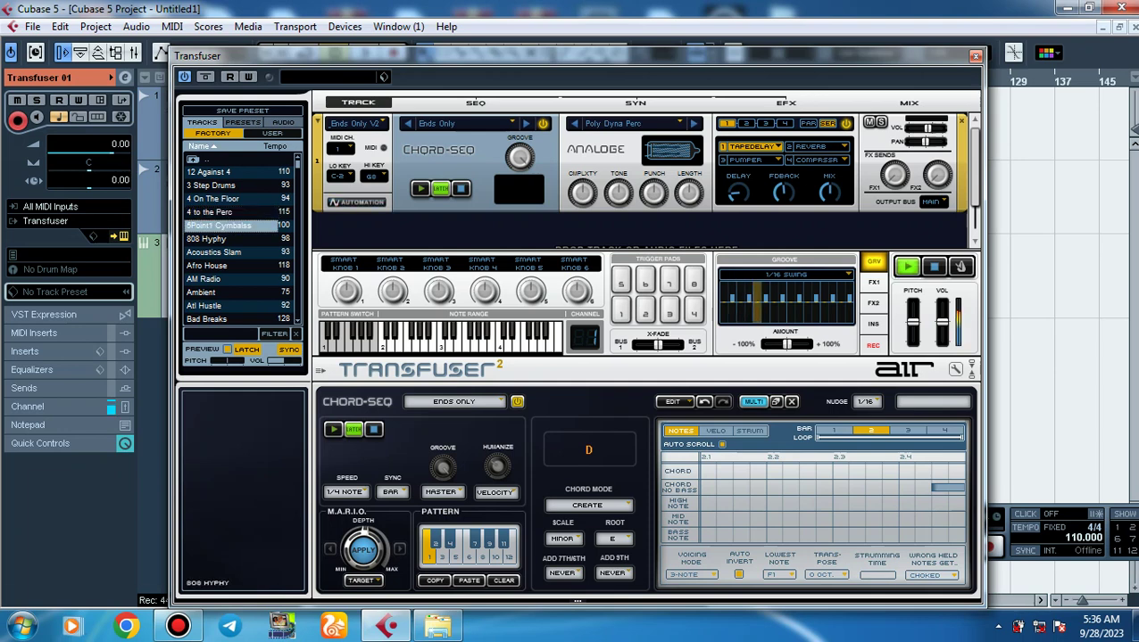
left_click(214, 240)
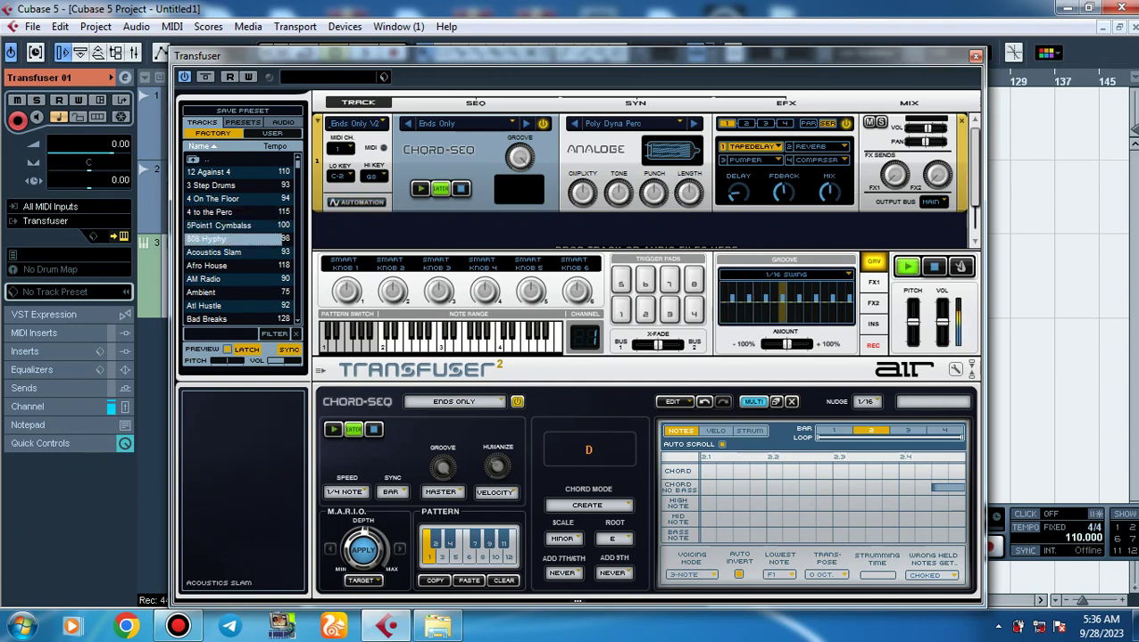
left_click(214, 253)
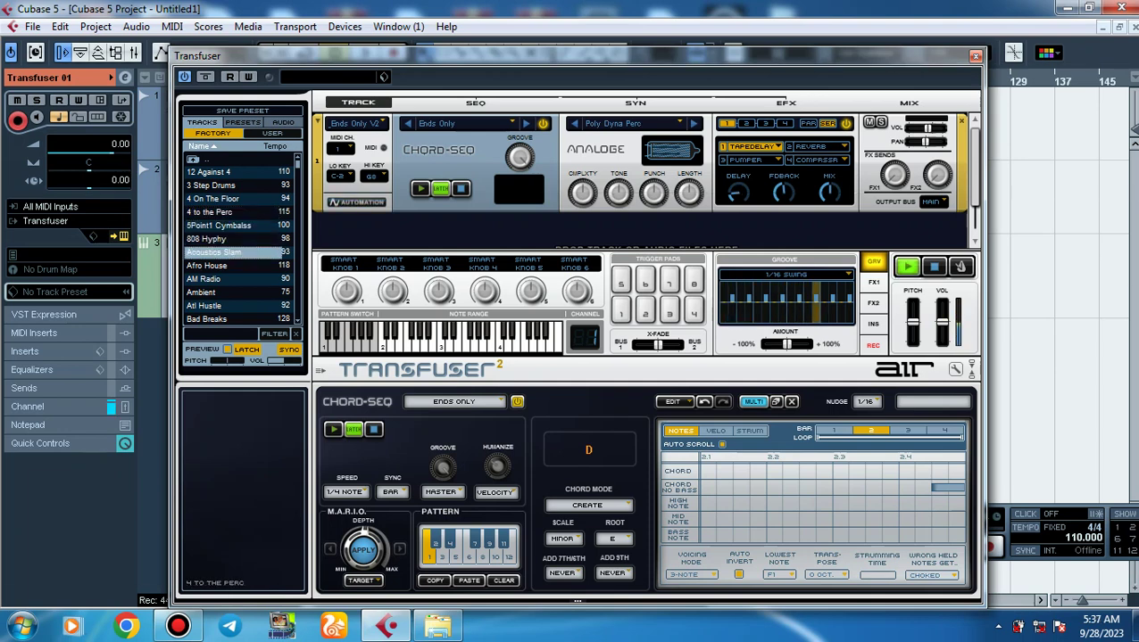
left_click_drag(297, 164, 297, 192)
left_click(214, 212)
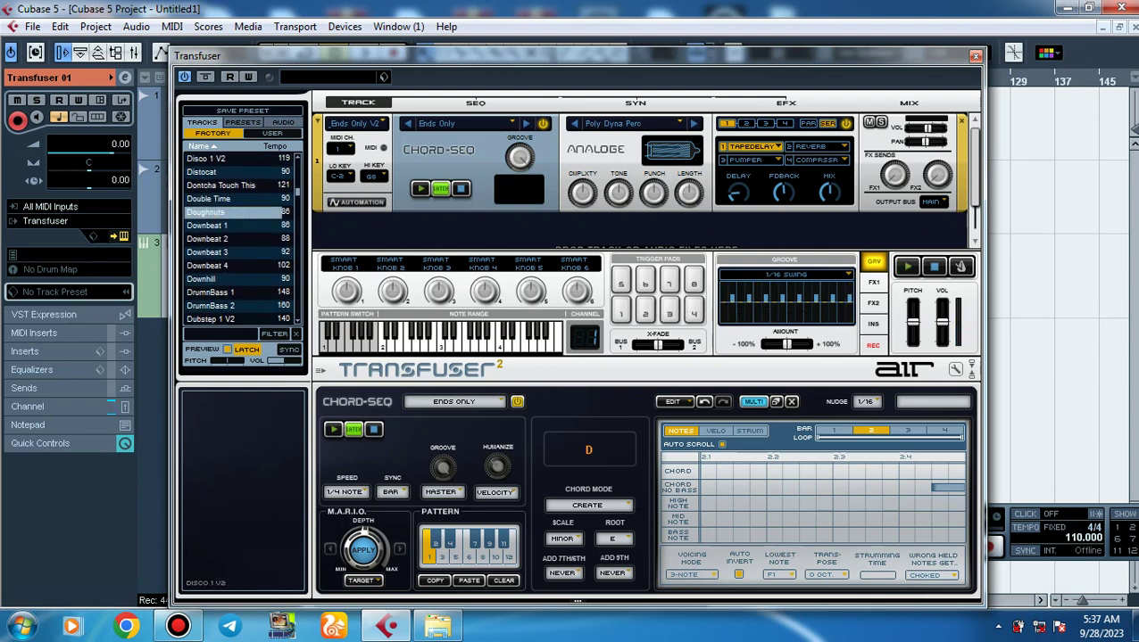
Open the 08 Percussive Textures folder and preview 808 Dream Perc, Addon Loop 1, Addon Loop 2 and Addon Loop 4.
scroll(236, 236, "down", 10)
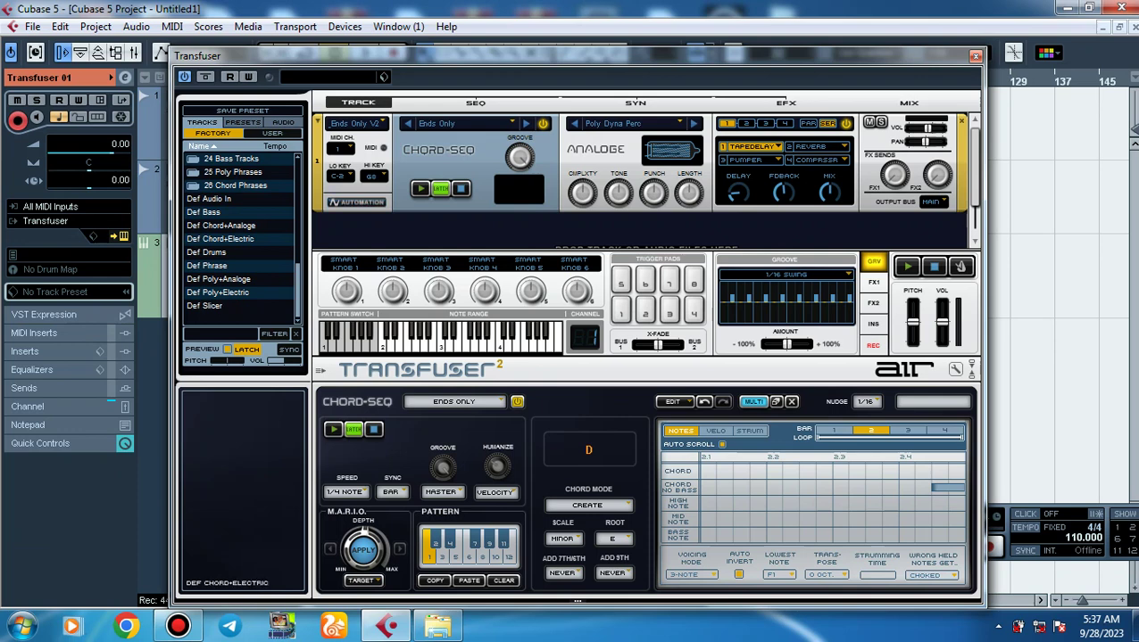
scroll(237, 236, "up", 10)
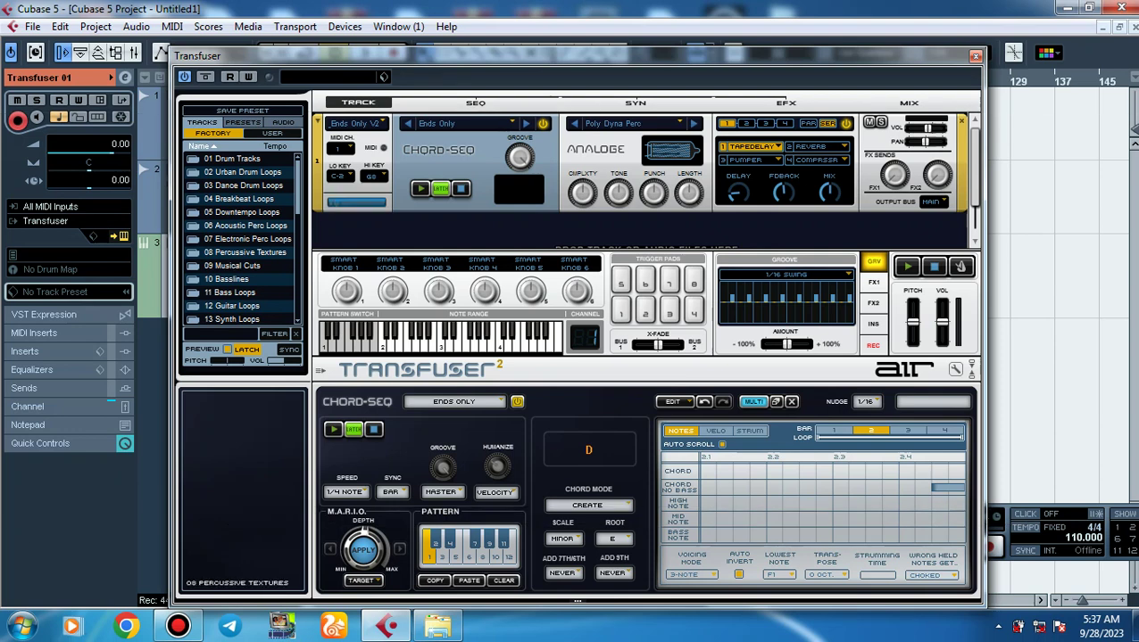
double_click(244, 253)
left_click(234, 199)
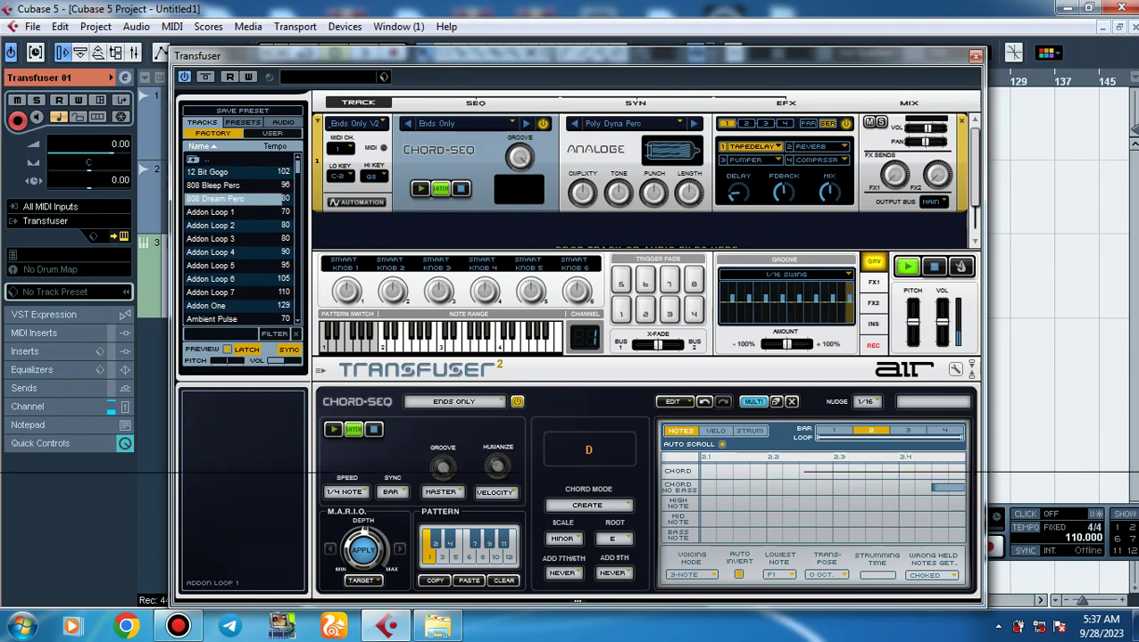
left_click(234, 213)
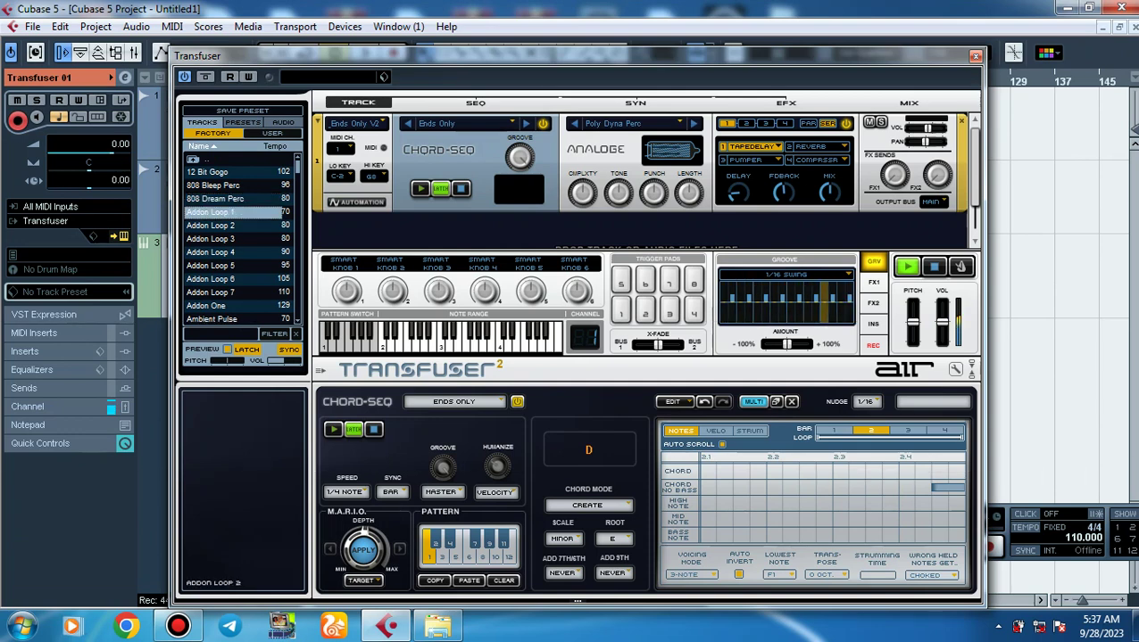
left_click(234, 226)
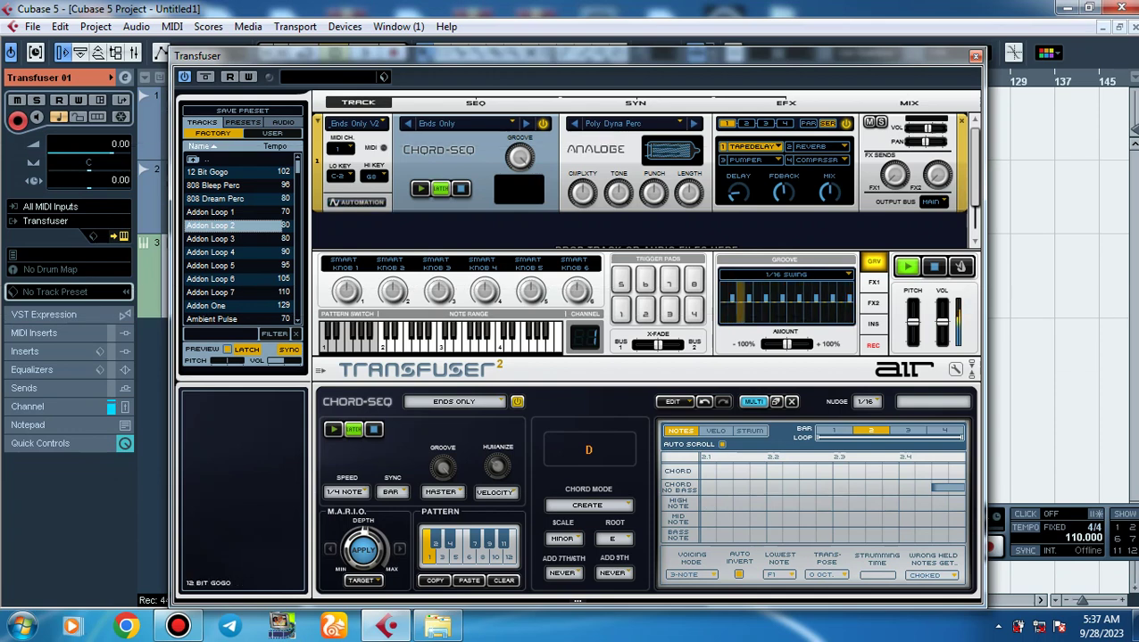
left_click(234, 252)
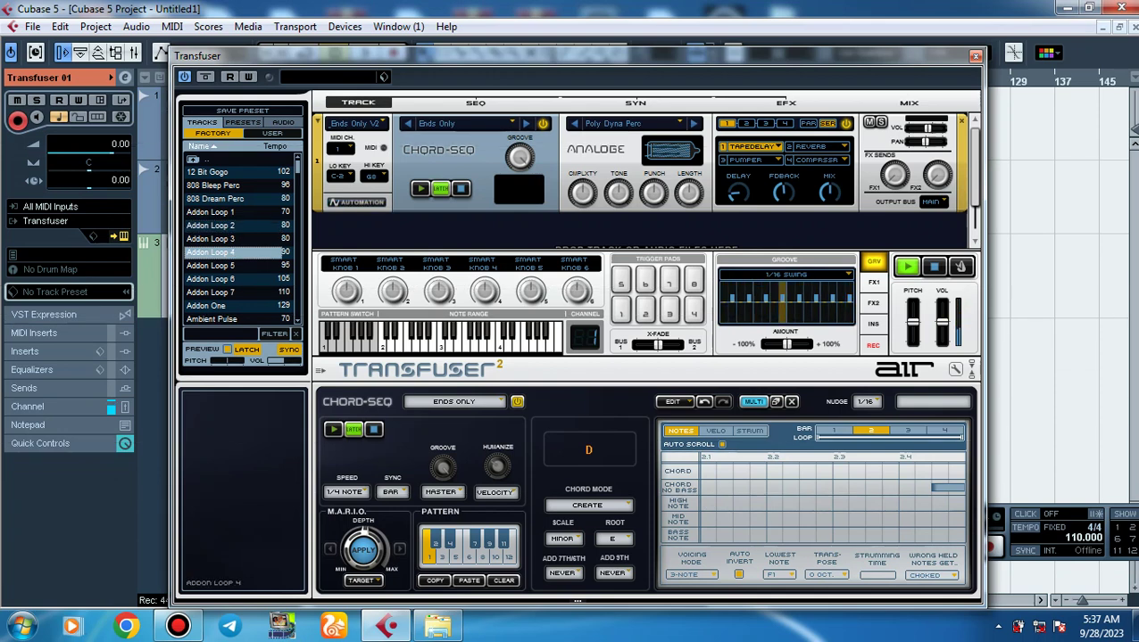
Return to the factory folder list and open the 16 String Loops folder.
double_click(207, 160)
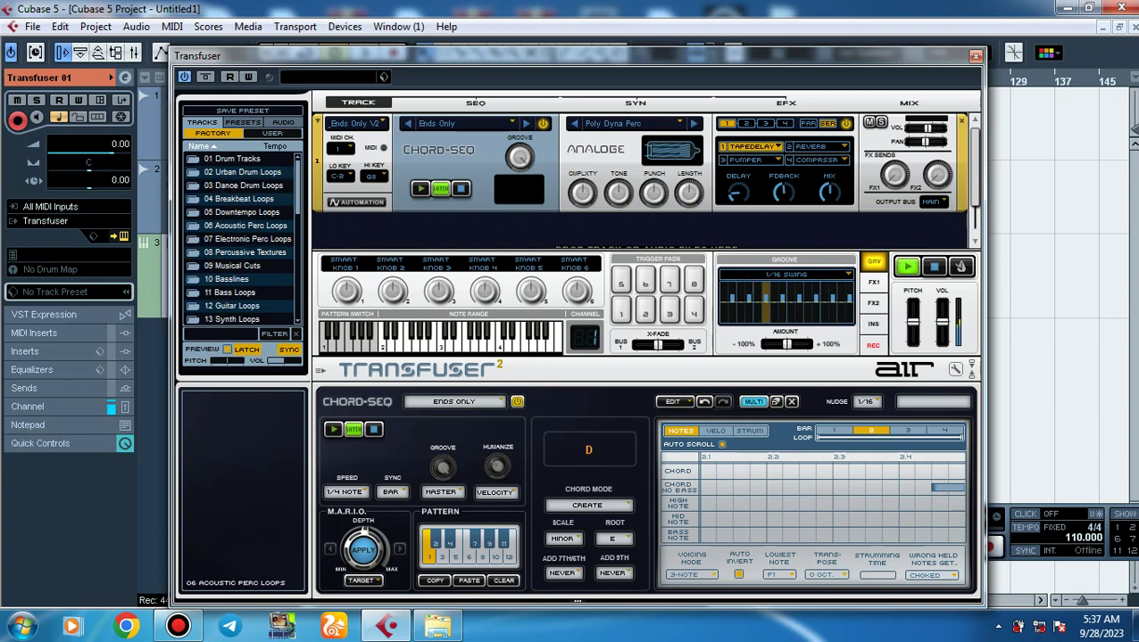
scroll(241, 238, "down", 2)
scroll(239, 252, "down", 6)
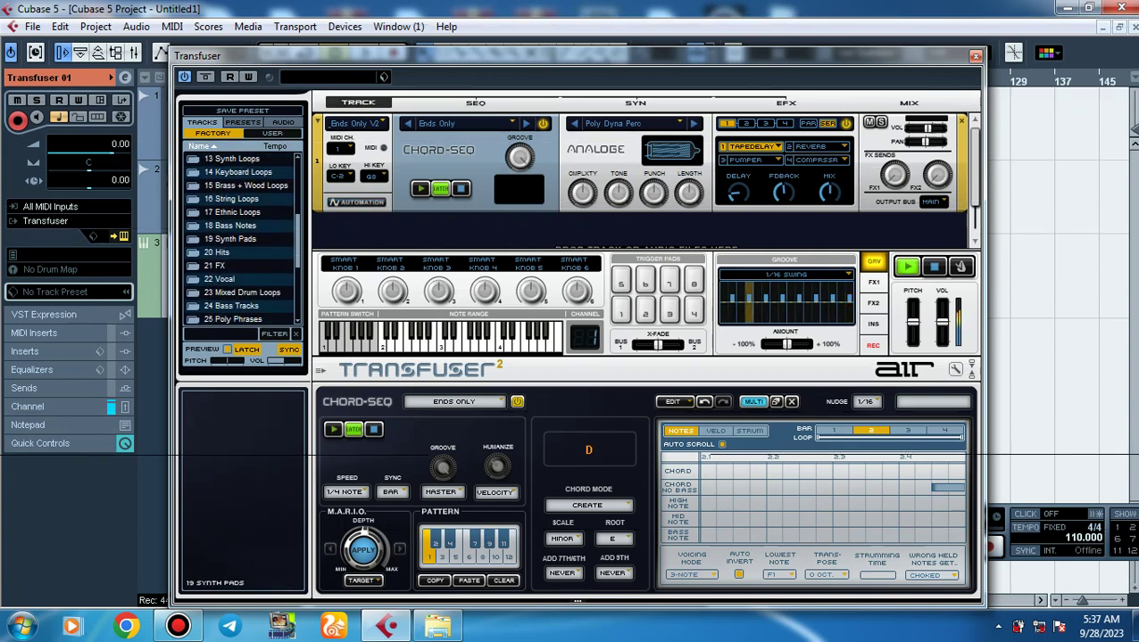
left_click(234, 240)
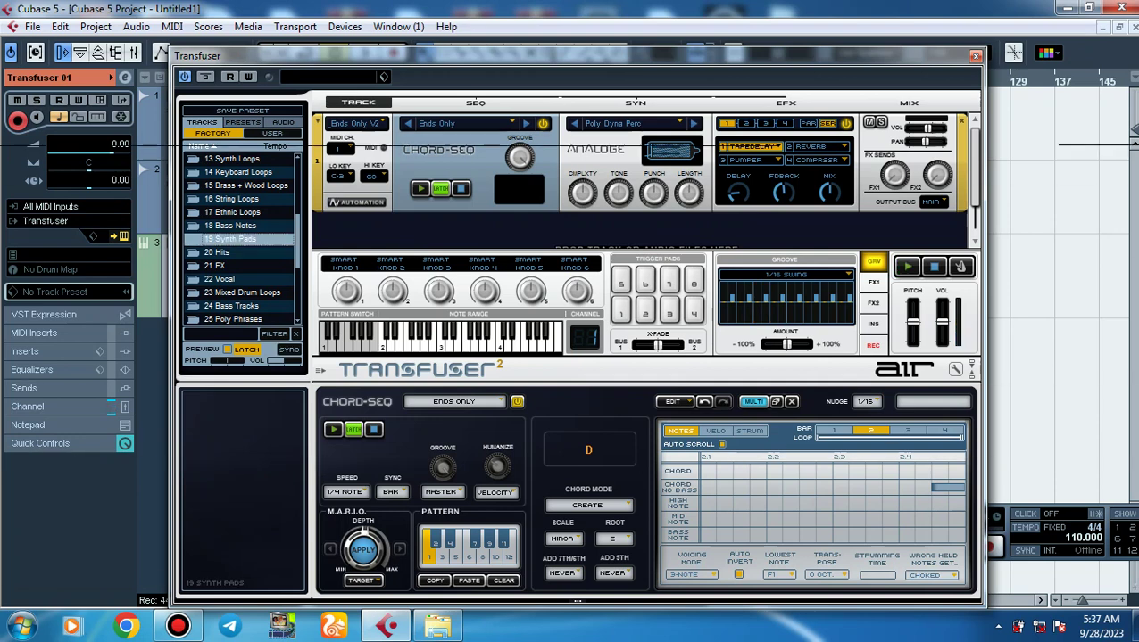
double_click(232, 199)
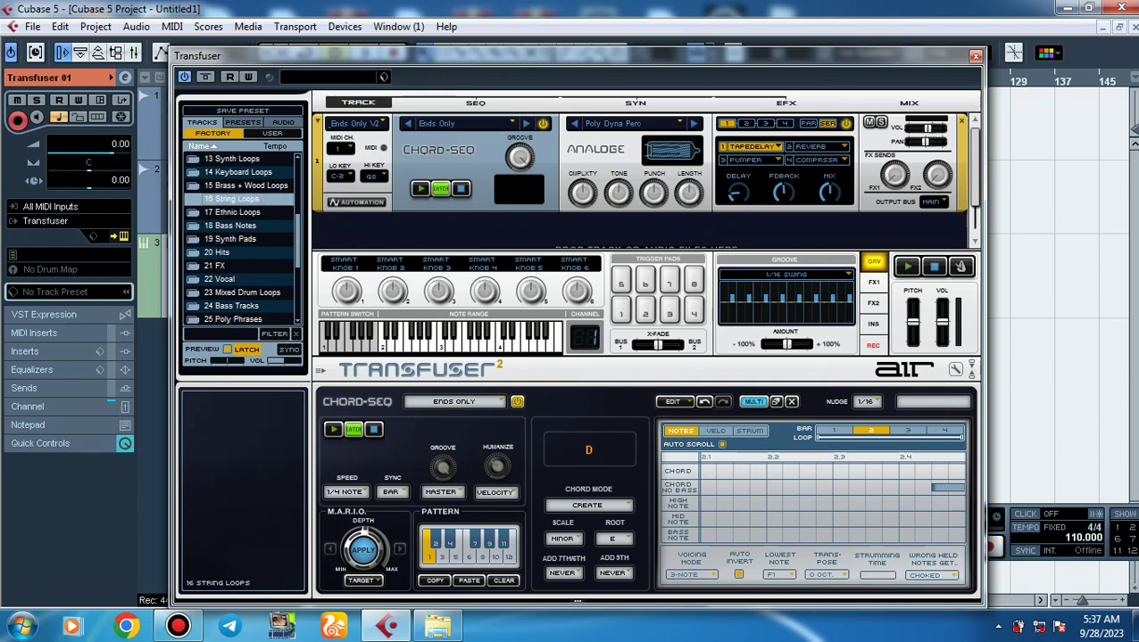
Preview the Pizzicato 8 Dm BF, Pizzicato 9 E BF, Strg Leg 1 D BF and Strg Leg 2 Gm BF loops, and close the Transfuser window.
left_click(232, 159)
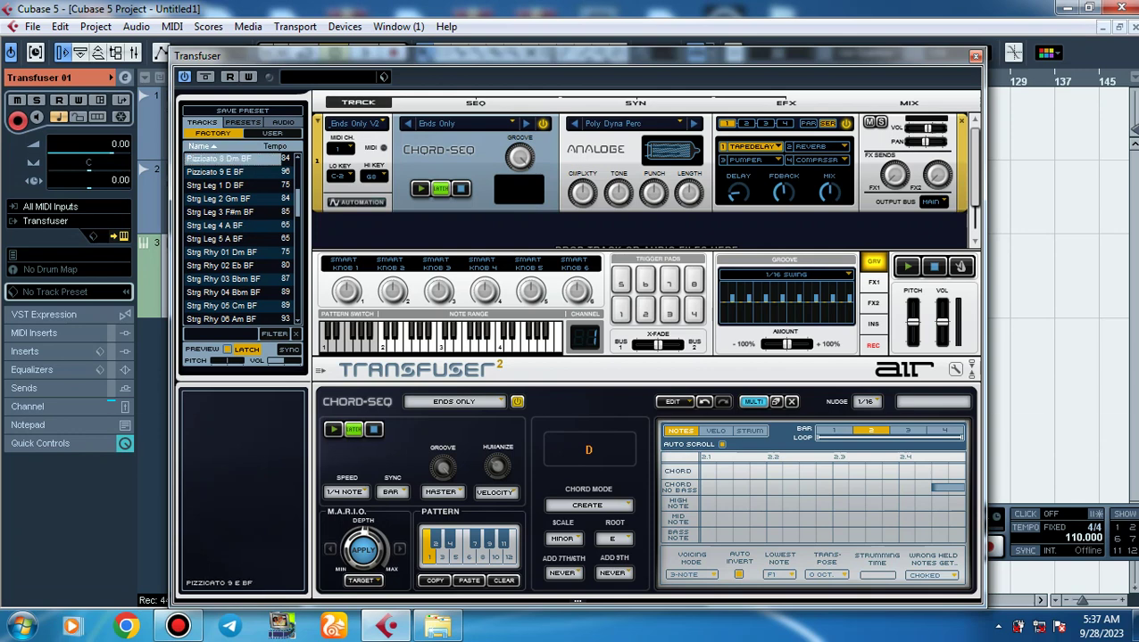
left_click(232, 172)
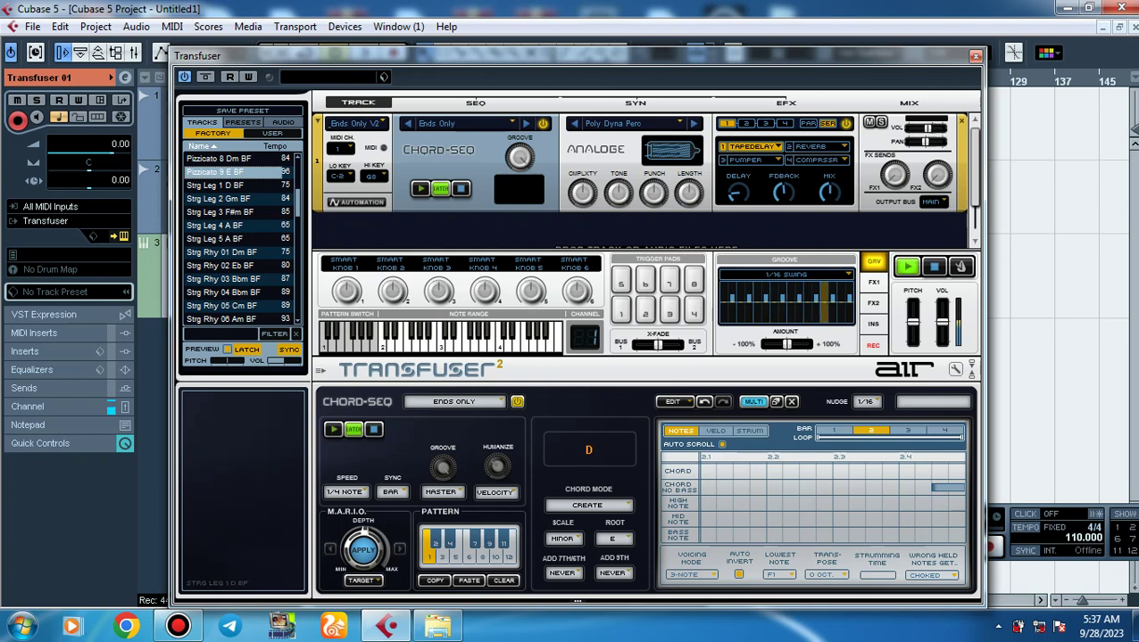
left_click(232, 186)
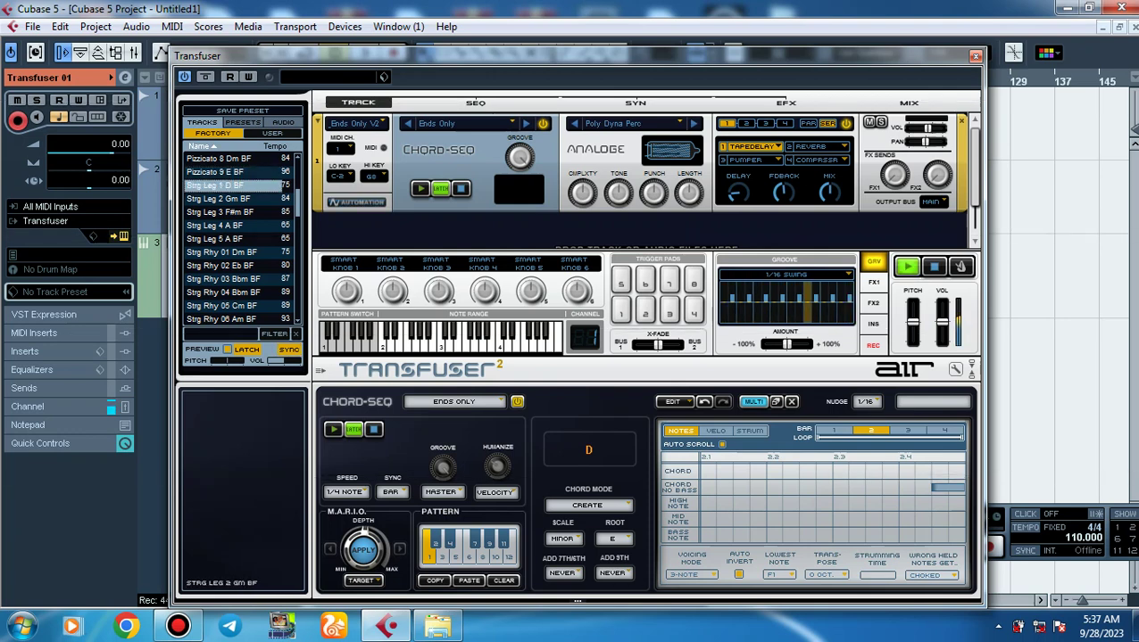
left_click(232, 199)
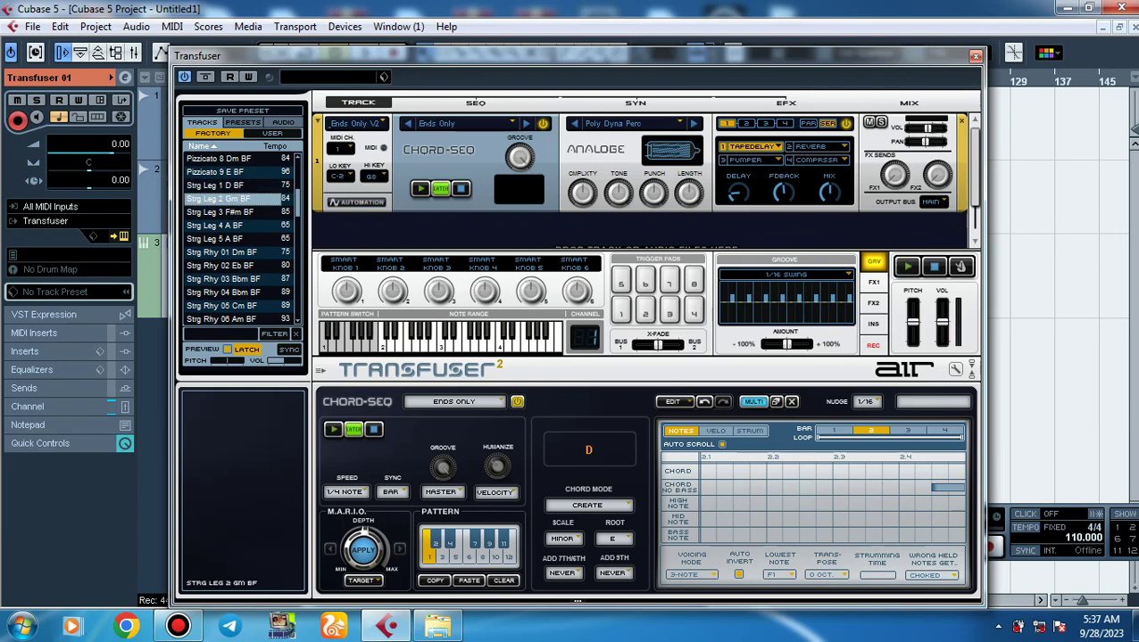
left_click(975, 57)
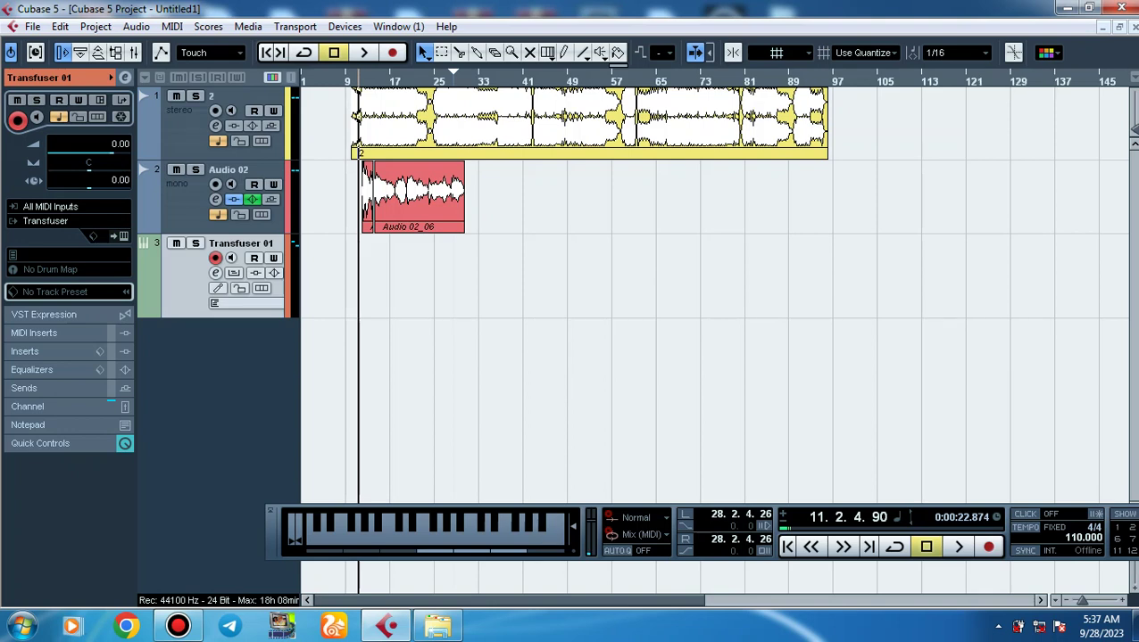
left_click(179, 625)
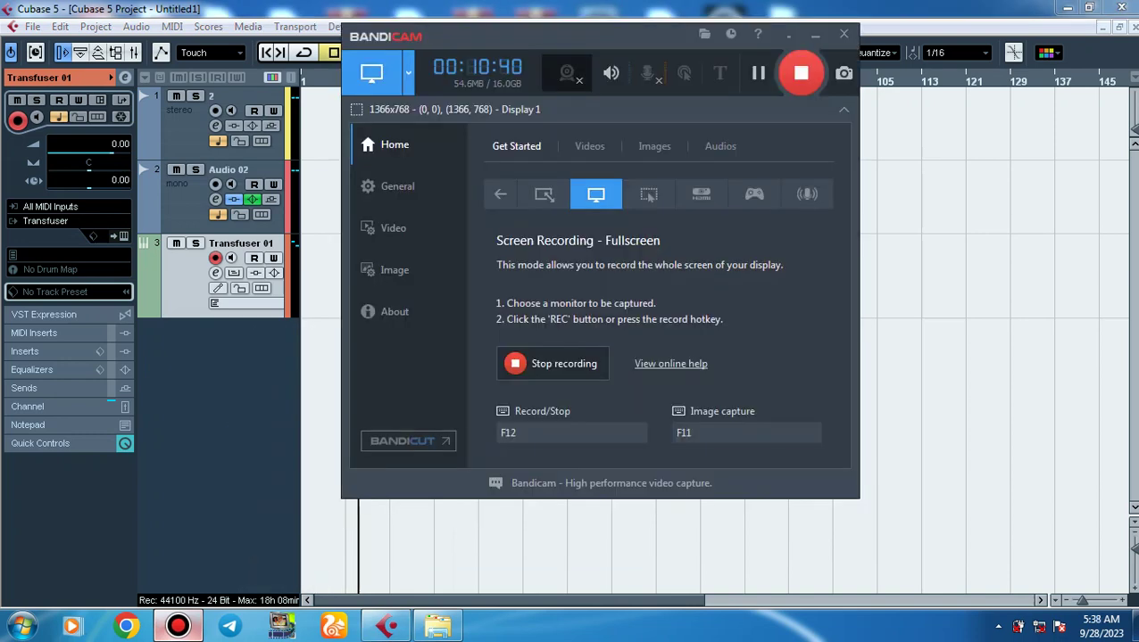